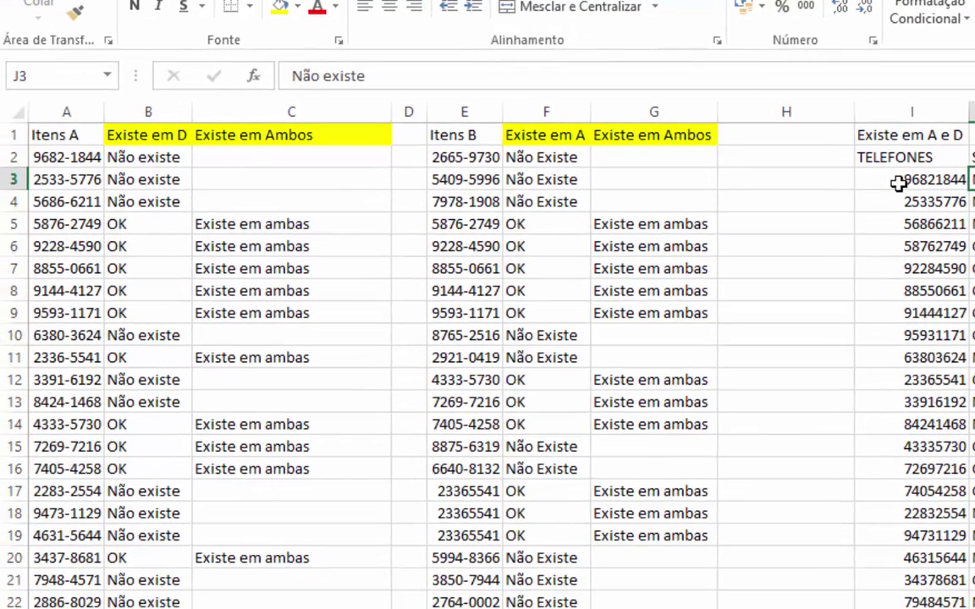
- Inspect the phone-number and result cells in columns I and G, including G5's formula
left_click(872, 191)
left_click(579, 207)
left_click(586, 180)
left_click(620, 222)
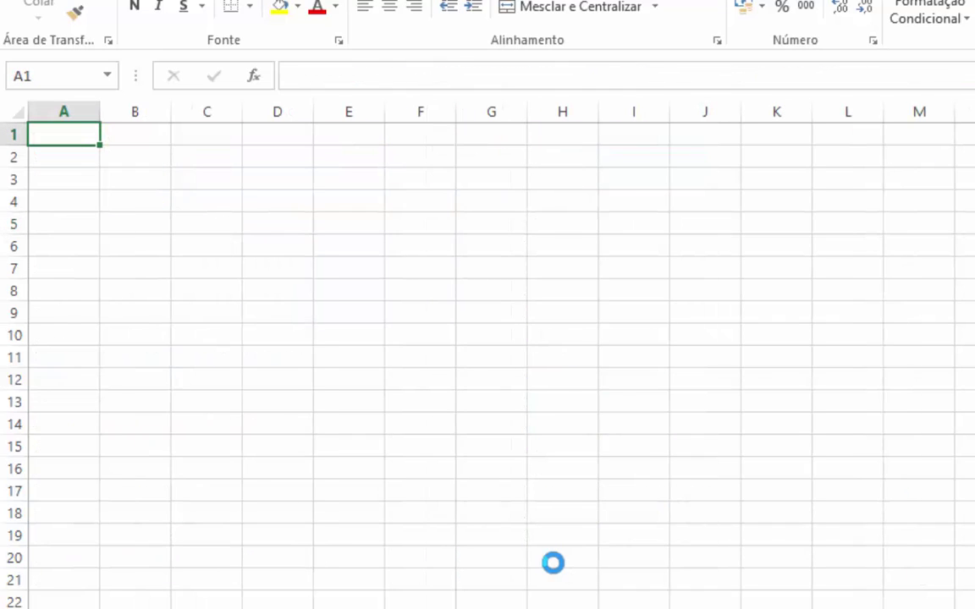
scroll(552, 563, "up", 4)
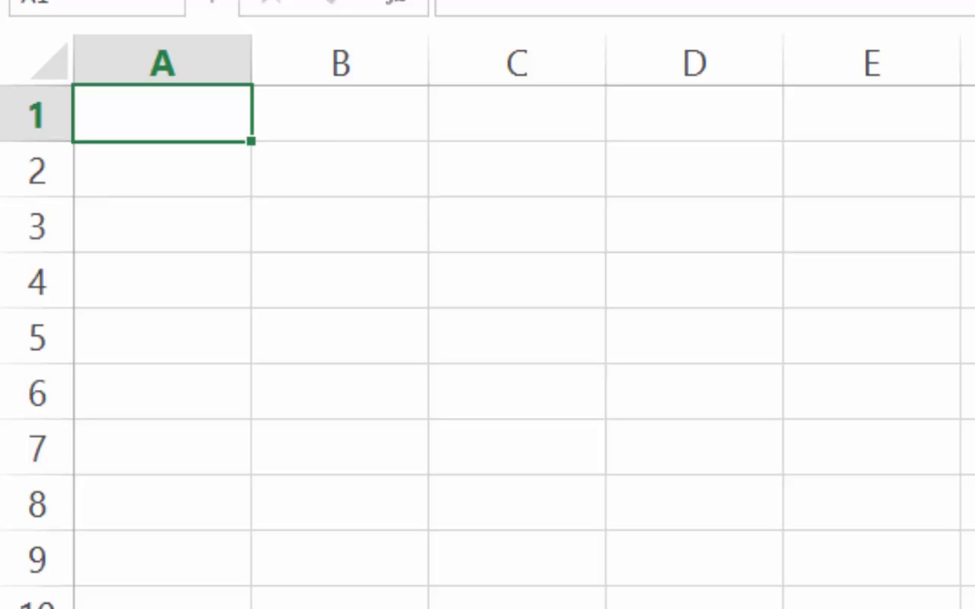
- Enter the person's first name and surname on two lines in A1, and widen column A
type("çes")
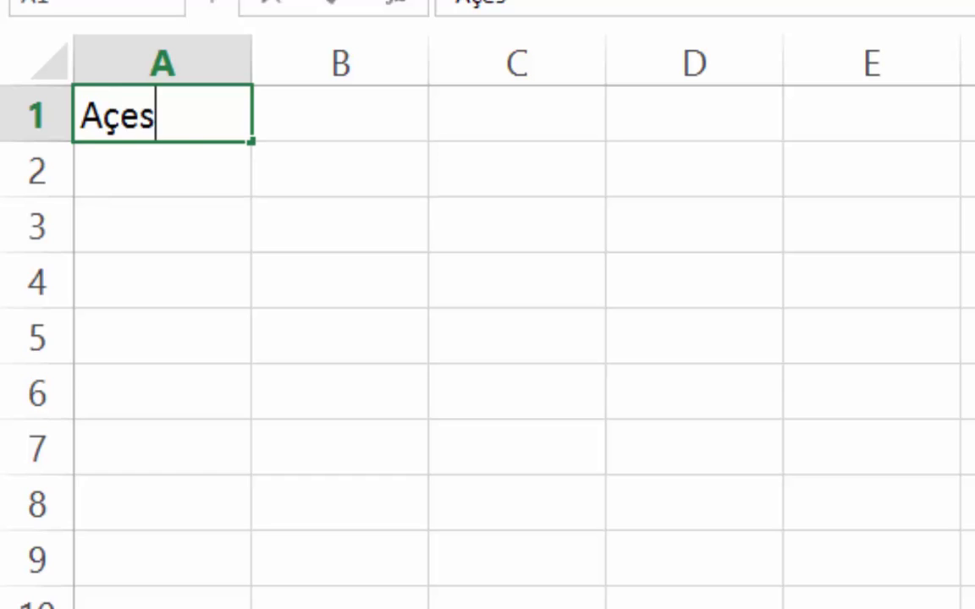
key("BackSpace")
key("BackSpace")
key("BackSpace")
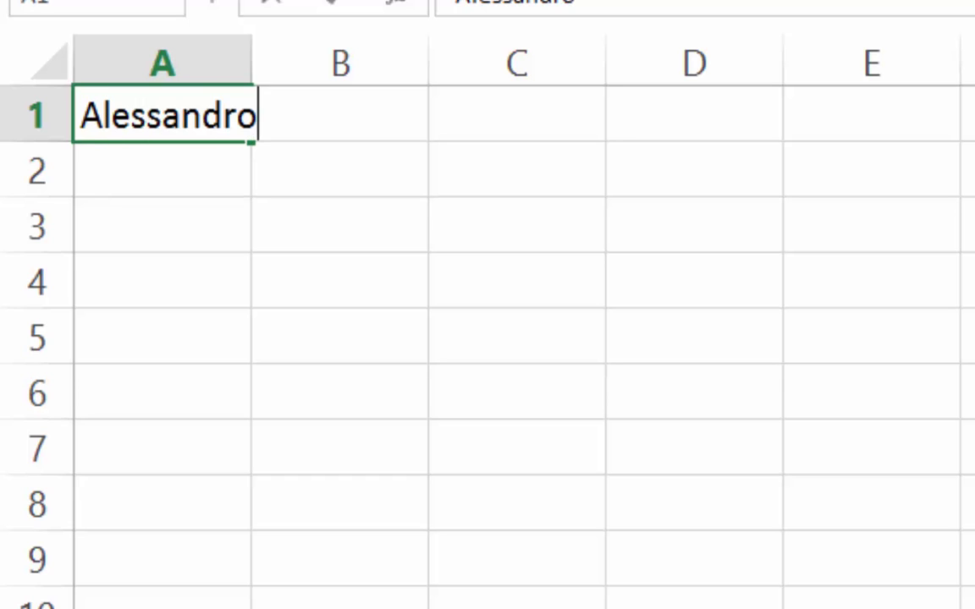
key("Return")
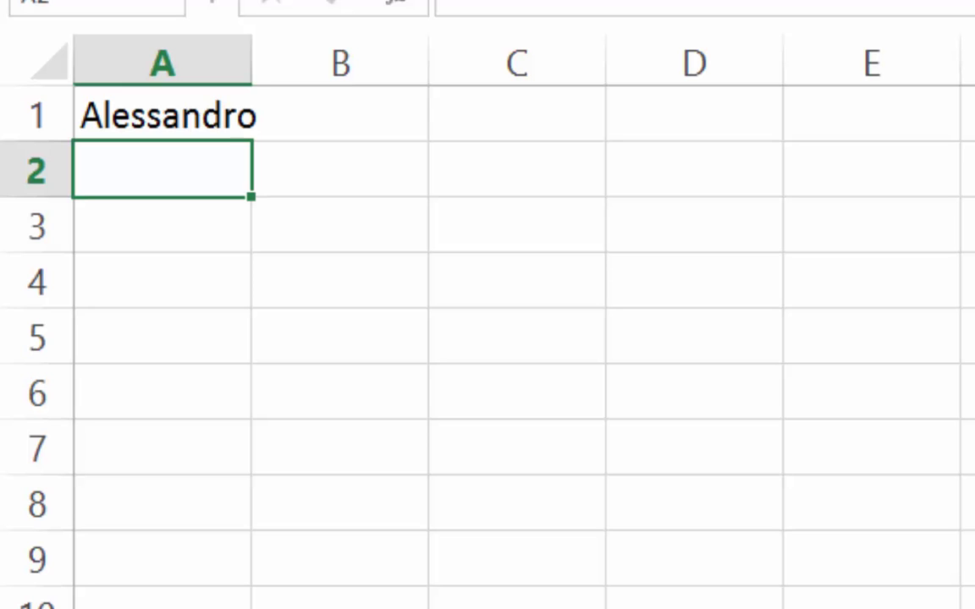
key("Up")
key("F2")
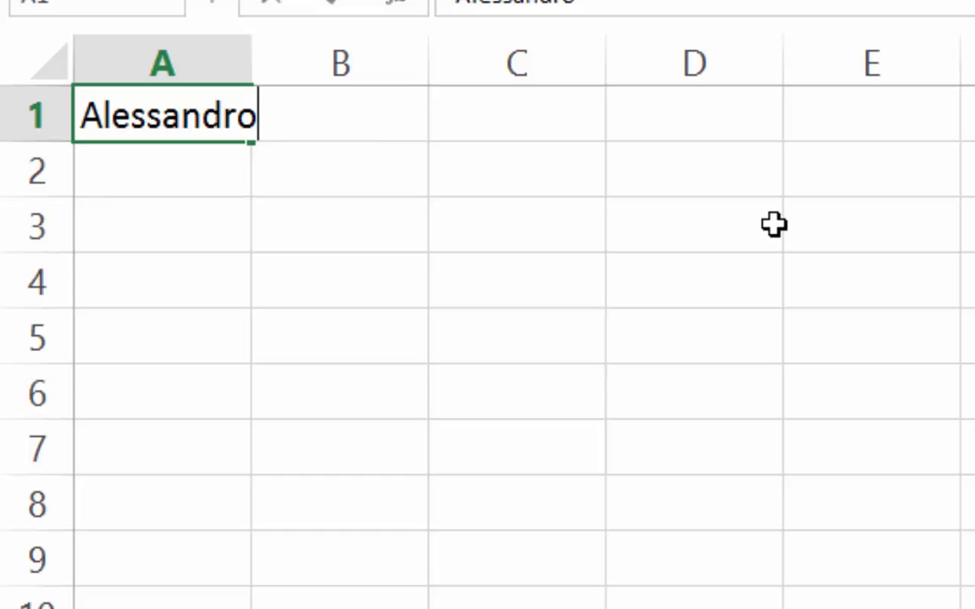
key("alt+Return")
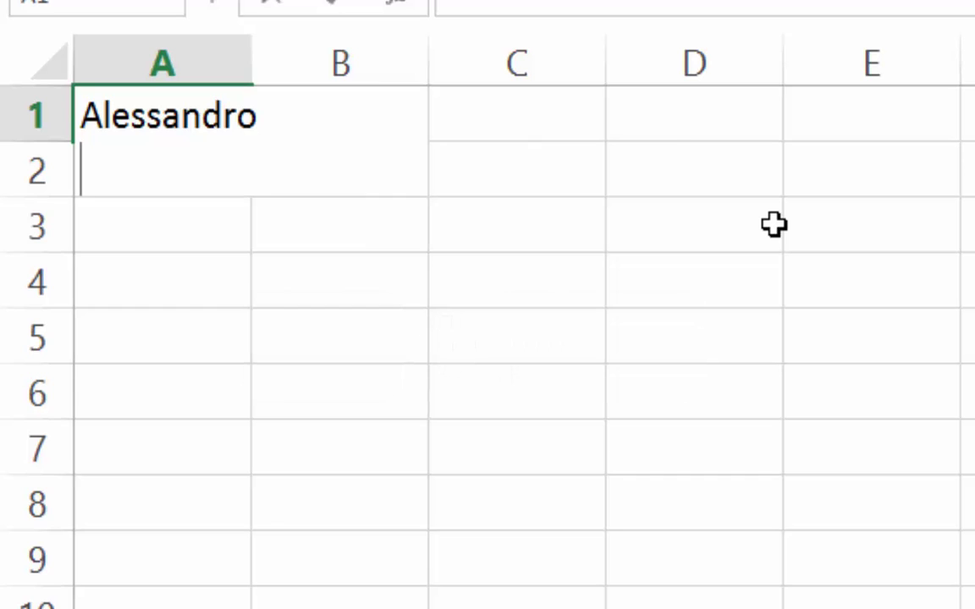
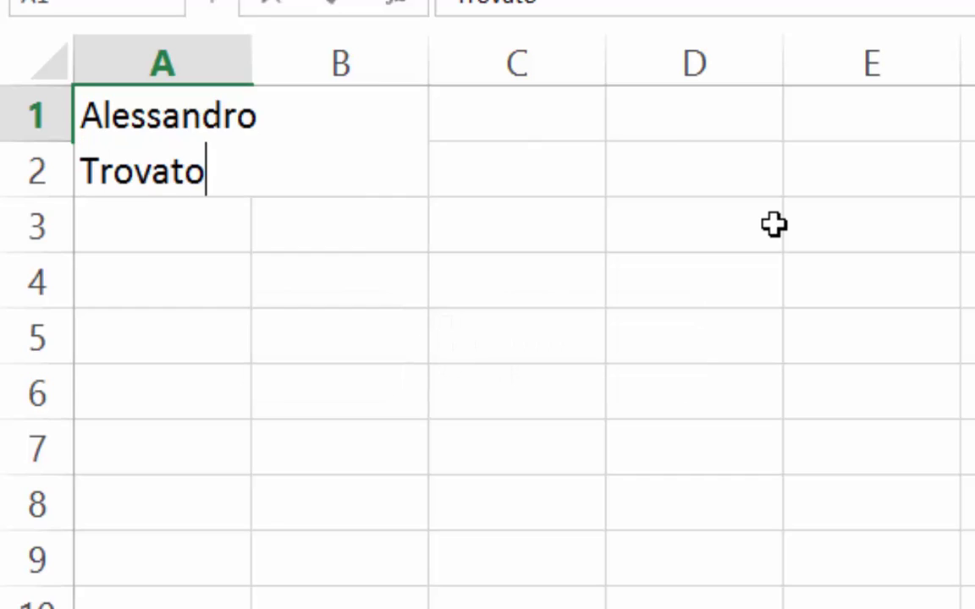
key("Return")
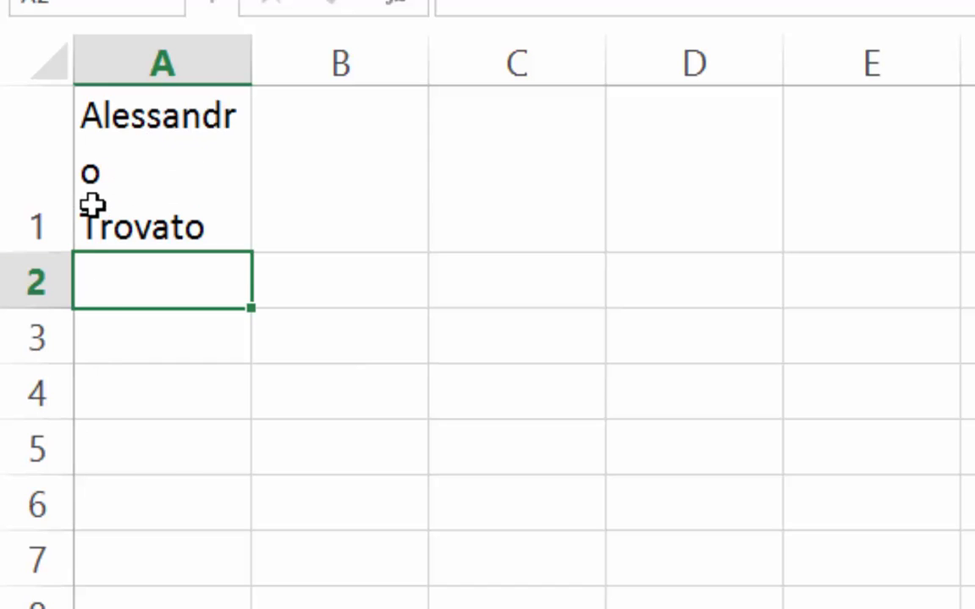
left_click_drag(254, 66, 321, 63)
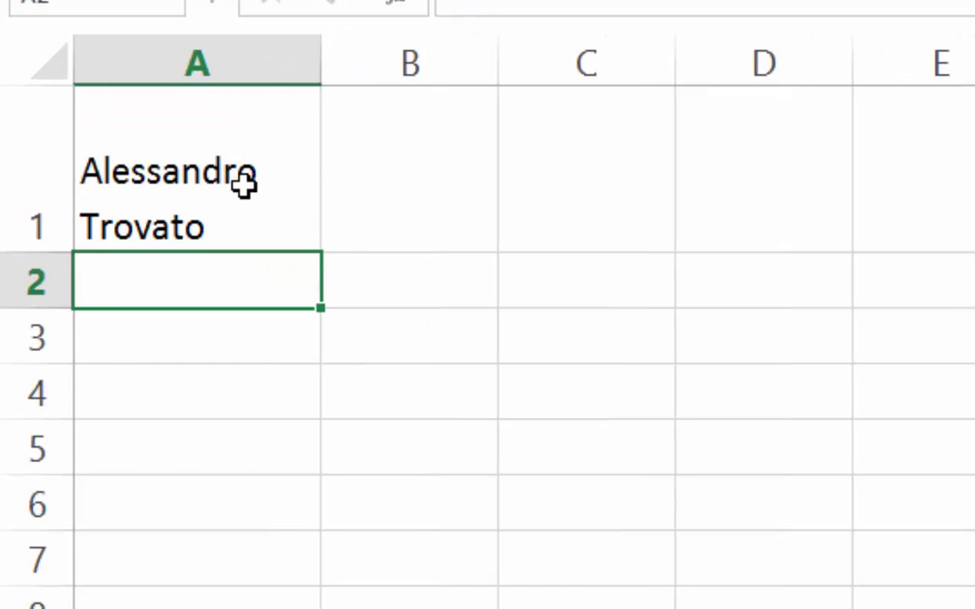
left_click(243, 180)
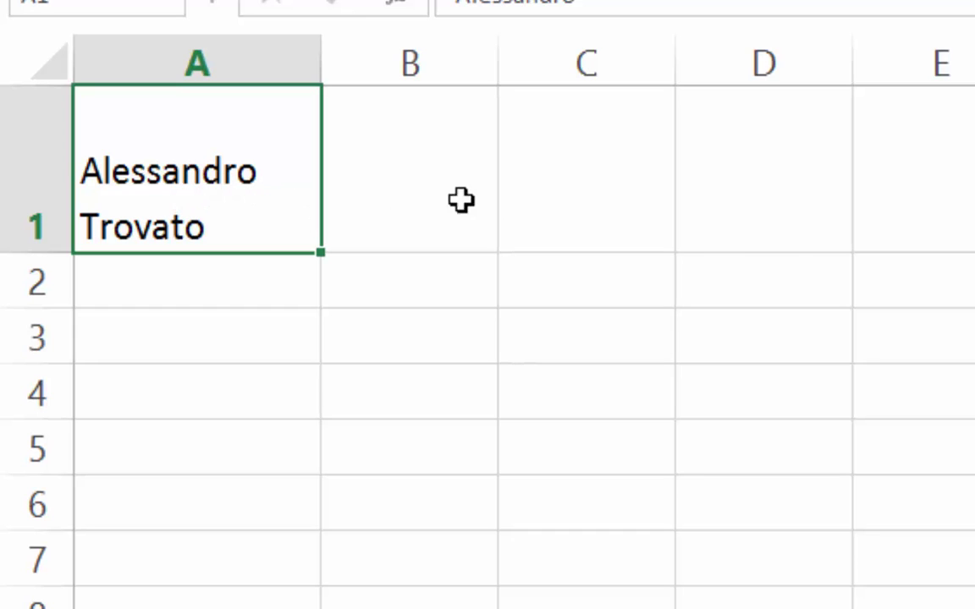
- Enter the person's full name in C1, wrapped onto two lines, and widen column C
left_click(506, 168)
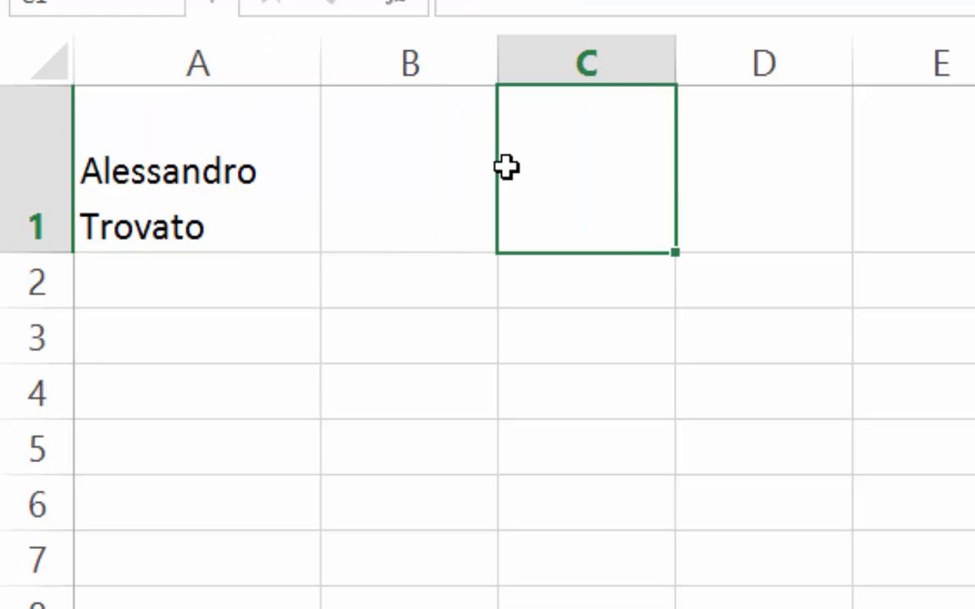
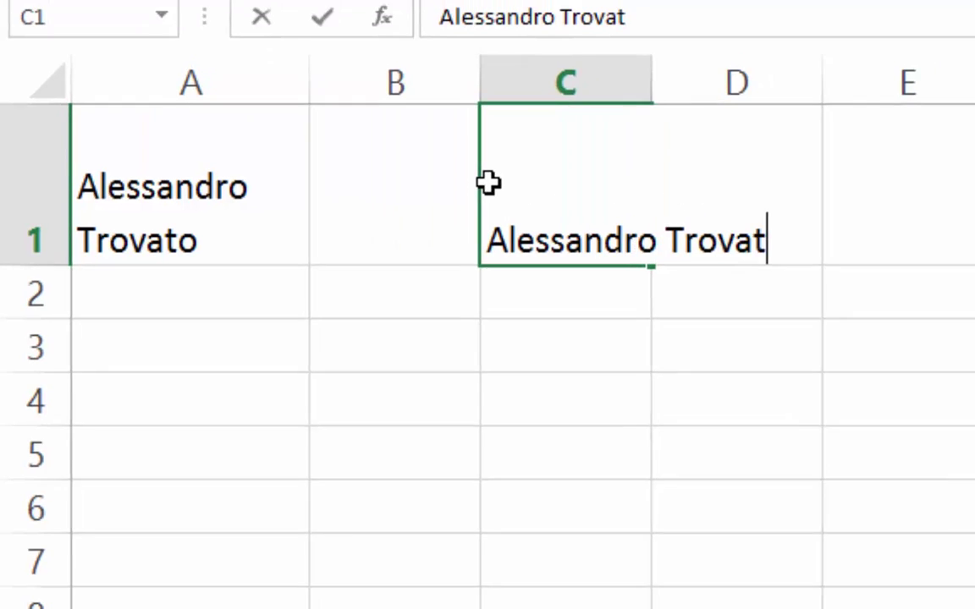
key("Return")
left_click(618, 141)
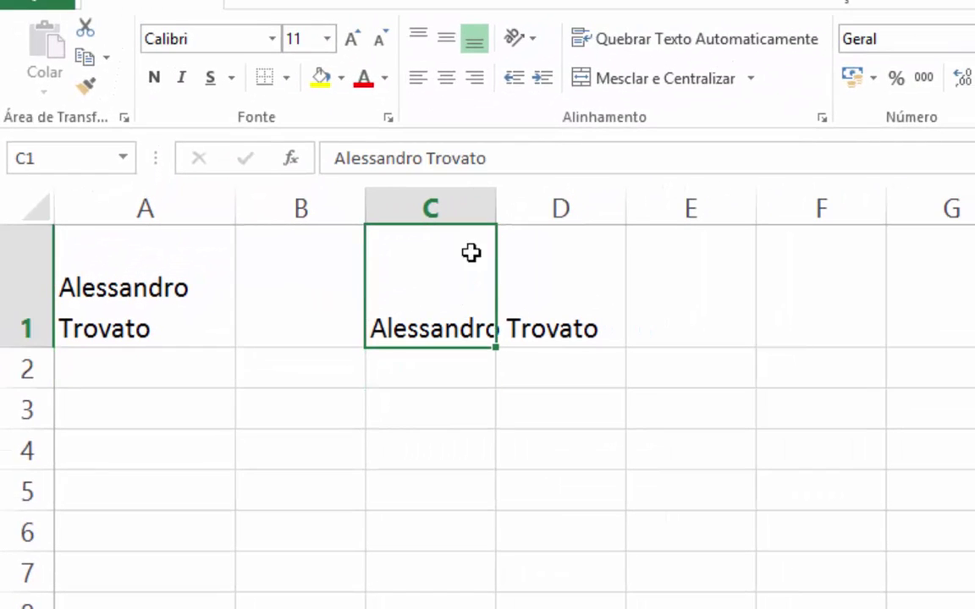
left_click(677, 39)
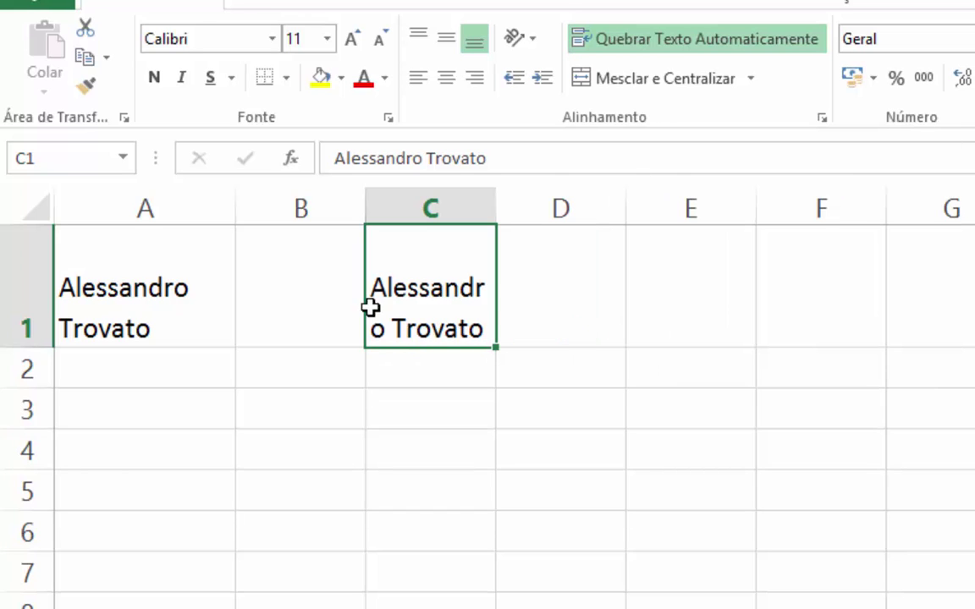
mouse_move(491, 191)
left_mouse_down()
mouse_move(574, 178)
mouse_move(616, 207)
mouse_move(495, 208)
left_mouse_up()
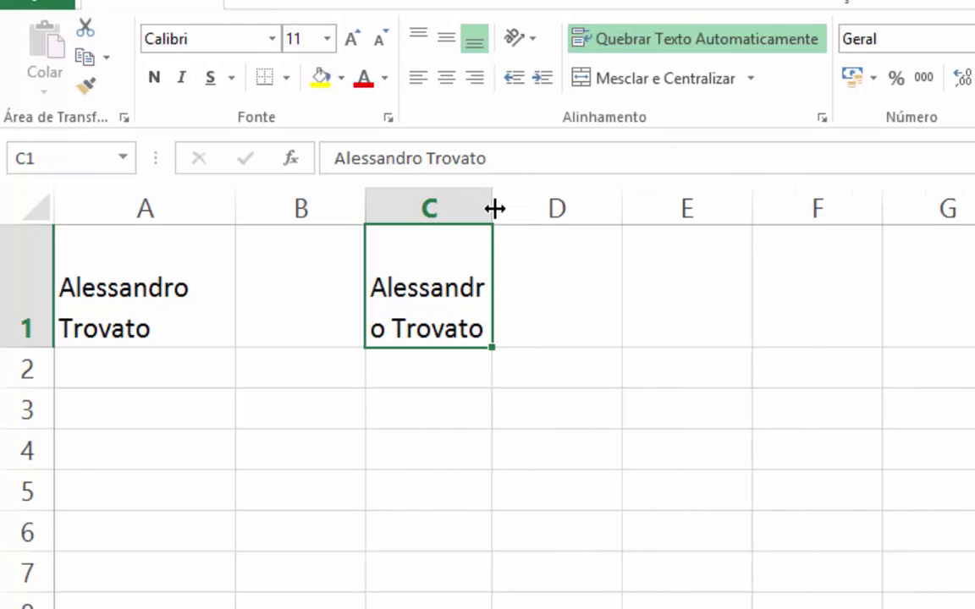
- Widen column A and delete row 1
left_click_drag(230, 204, 300, 221)
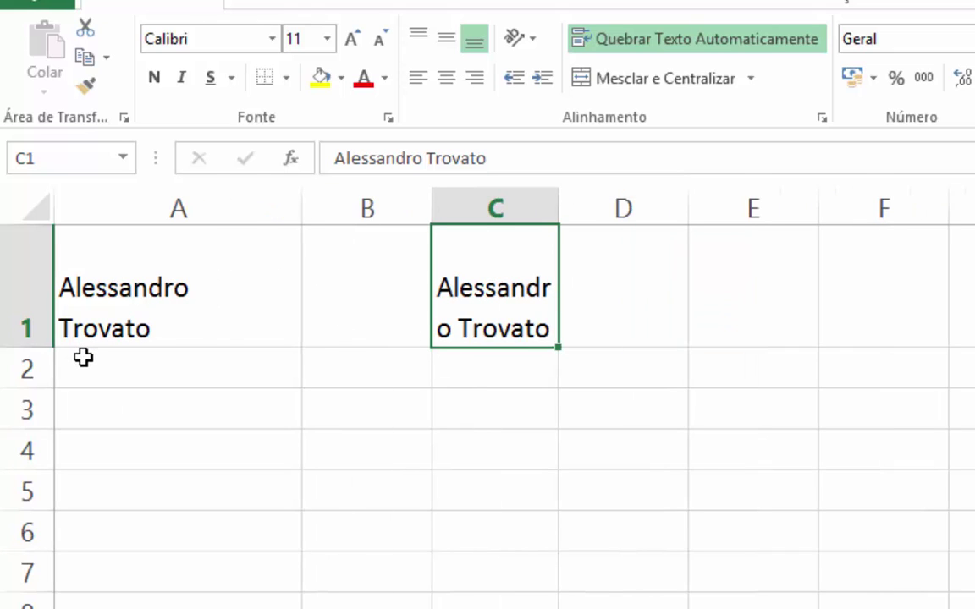
left_click(12, 267)
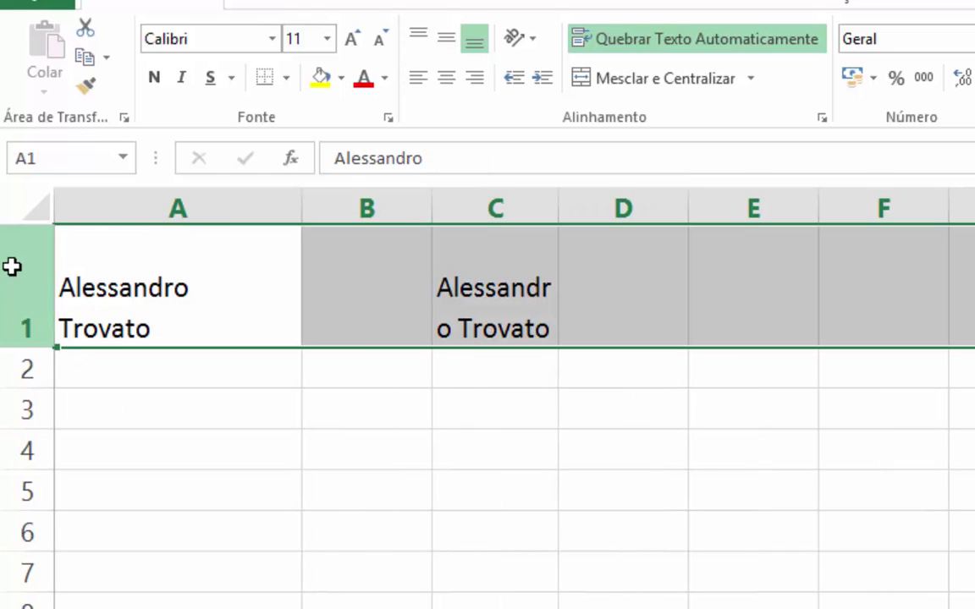
key("ctrl+minus")
left_click(268, 415)
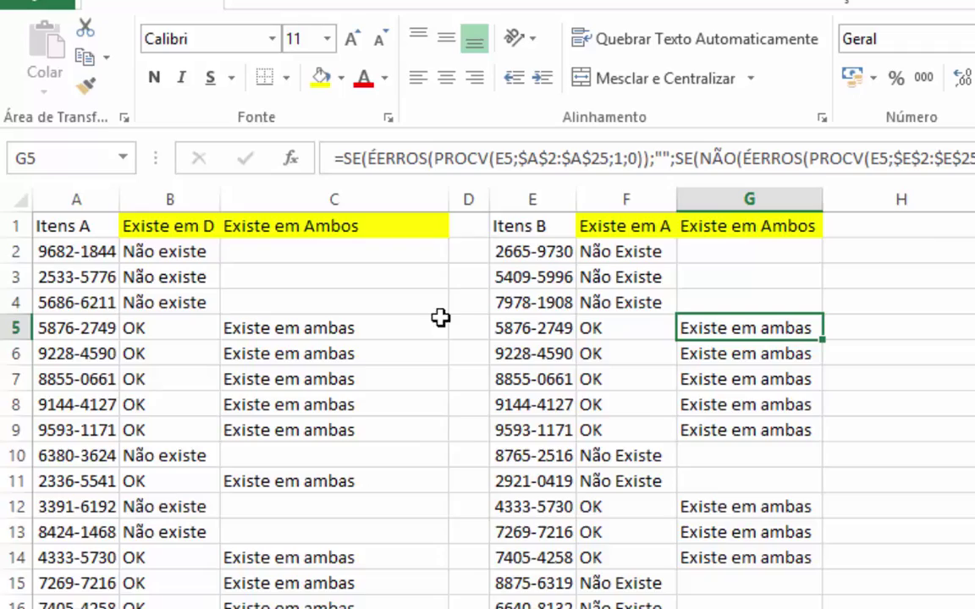
- Return to the top of the Explicação sheet, view C2's formula unchanged, and expand the formula bar
scroll(440, 318, "up", 3)
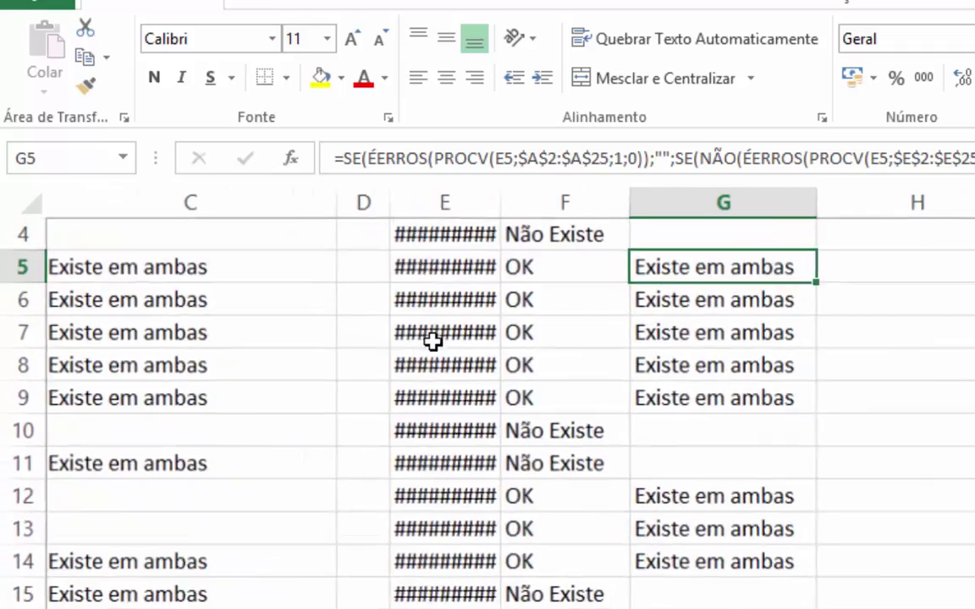
key("ctrl+Home")
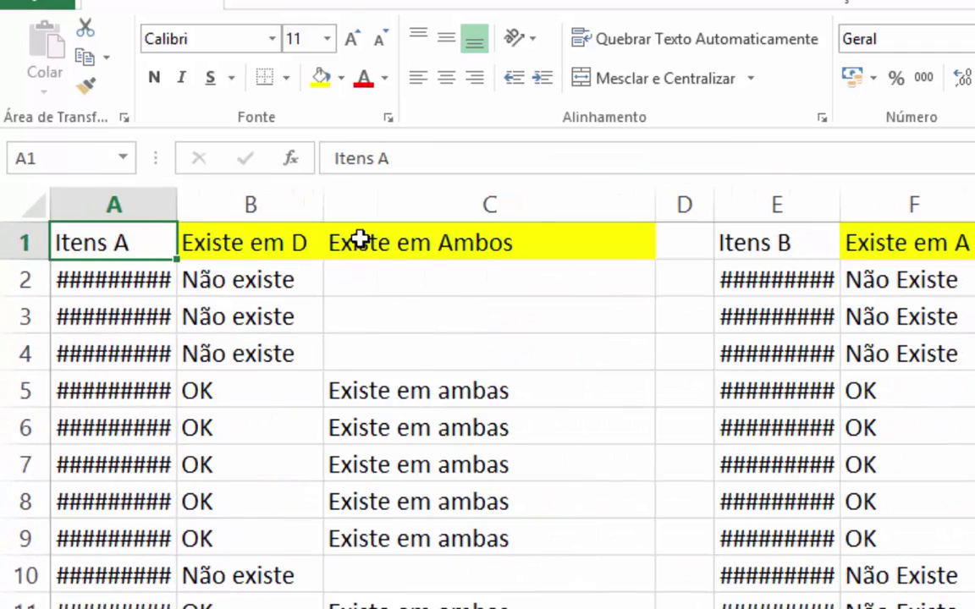
left_click(426, 278)
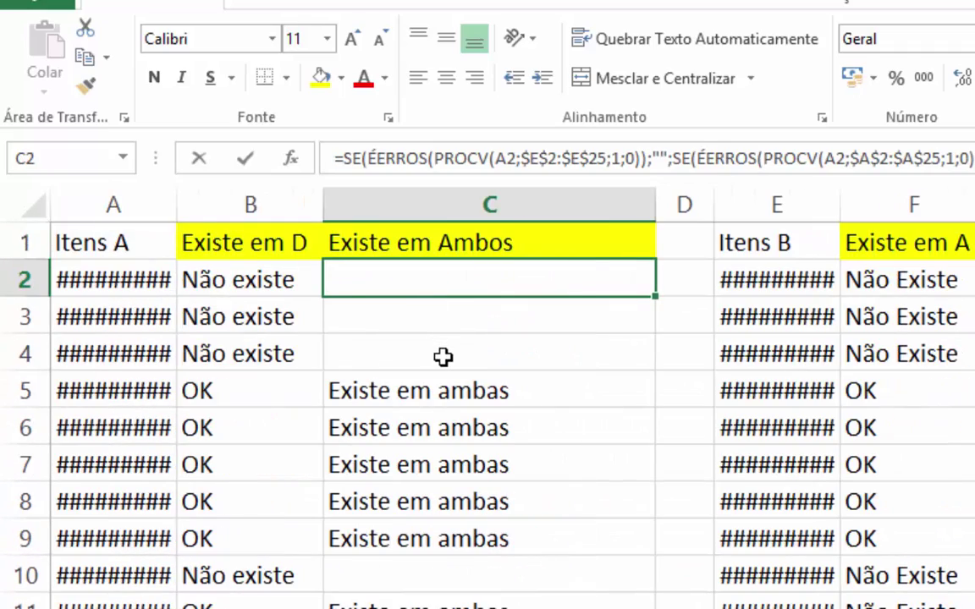
key("F2")
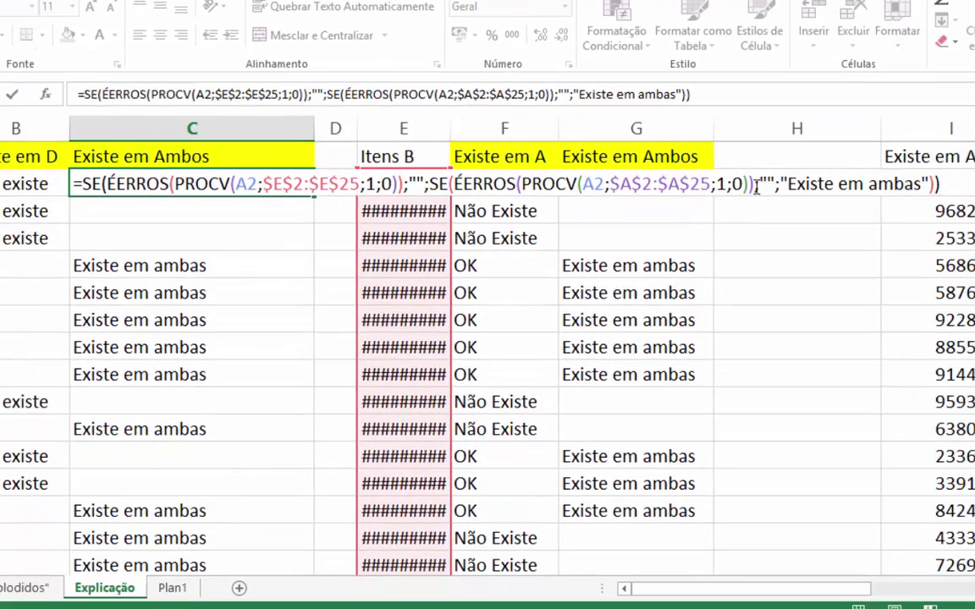
key("Escape")
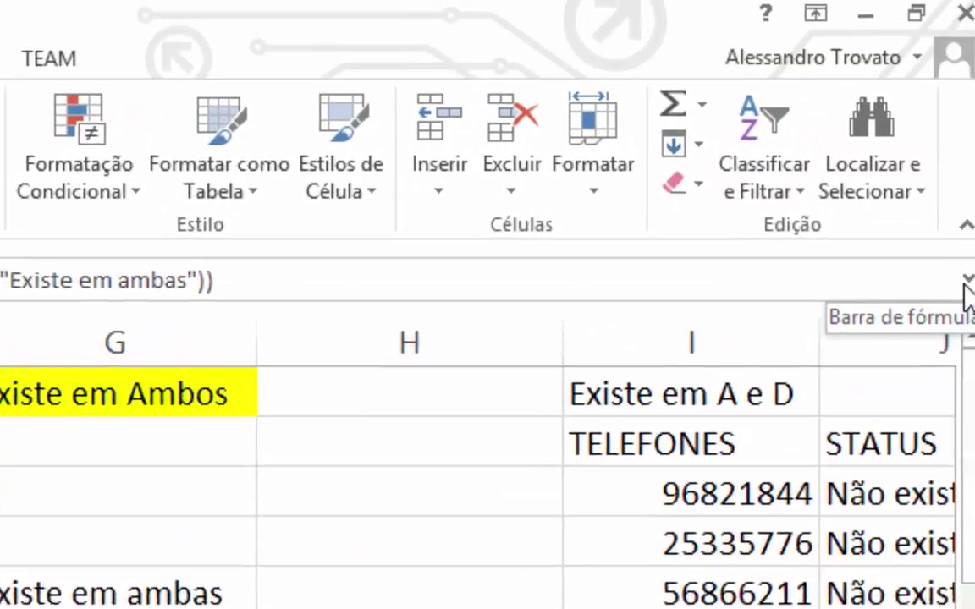
left_click(959, 281)
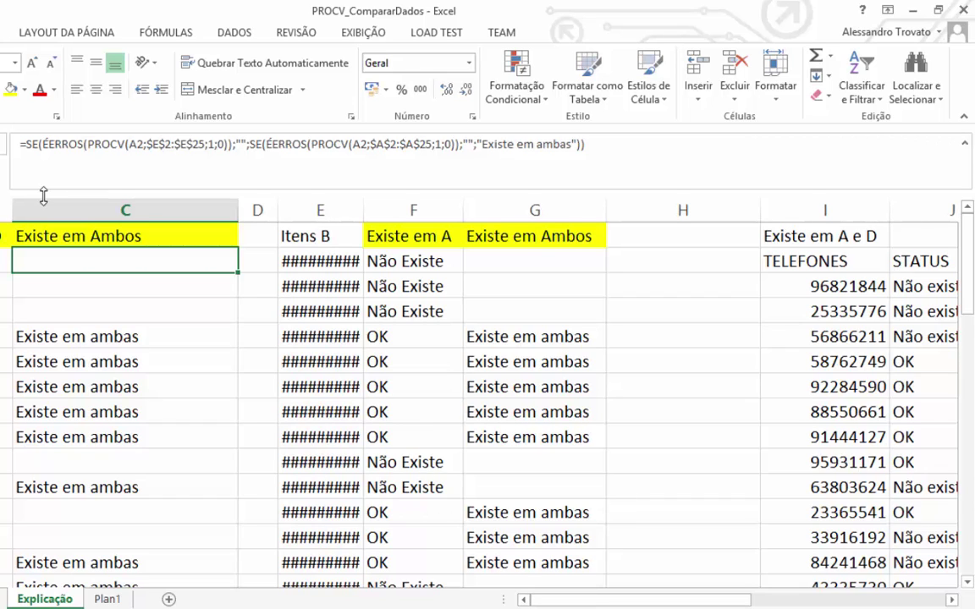
- Make the formula area taller, review the outer SE's three arguments, and place the cursor after =SE(
left_click_drag(43, 196, 43, 248)
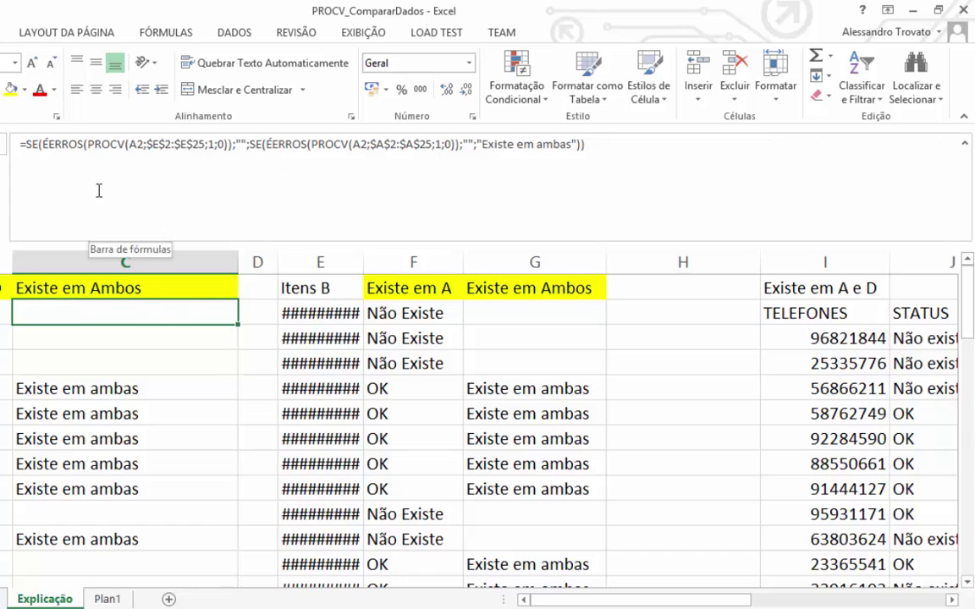
left_click(76, 172)
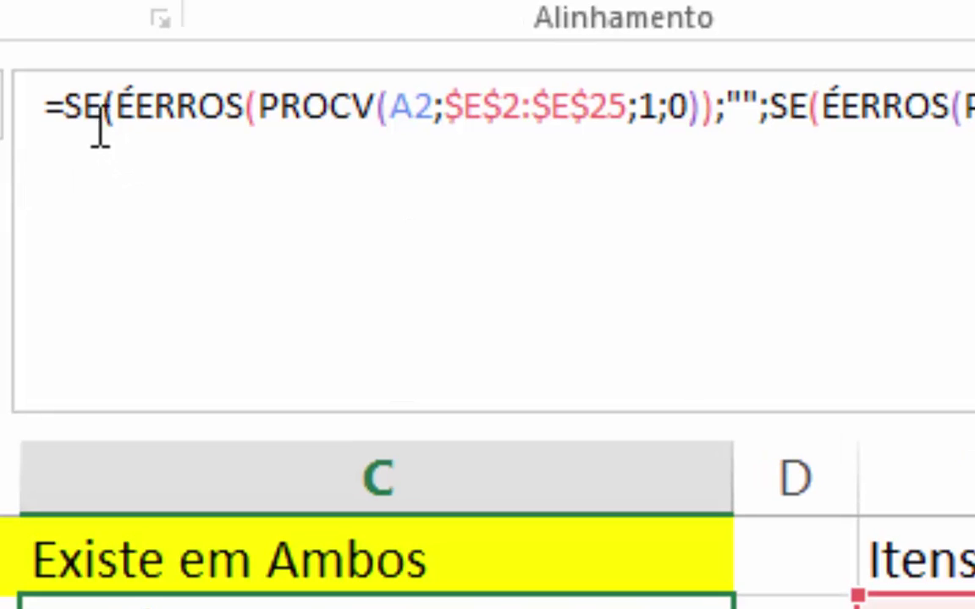
left_click(78, 96)
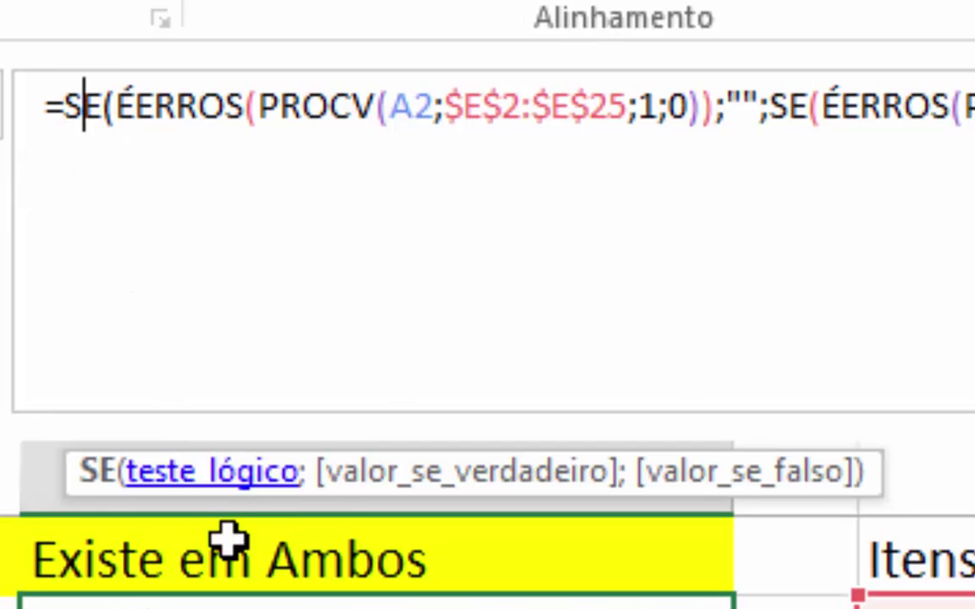
left_click(241, 481)
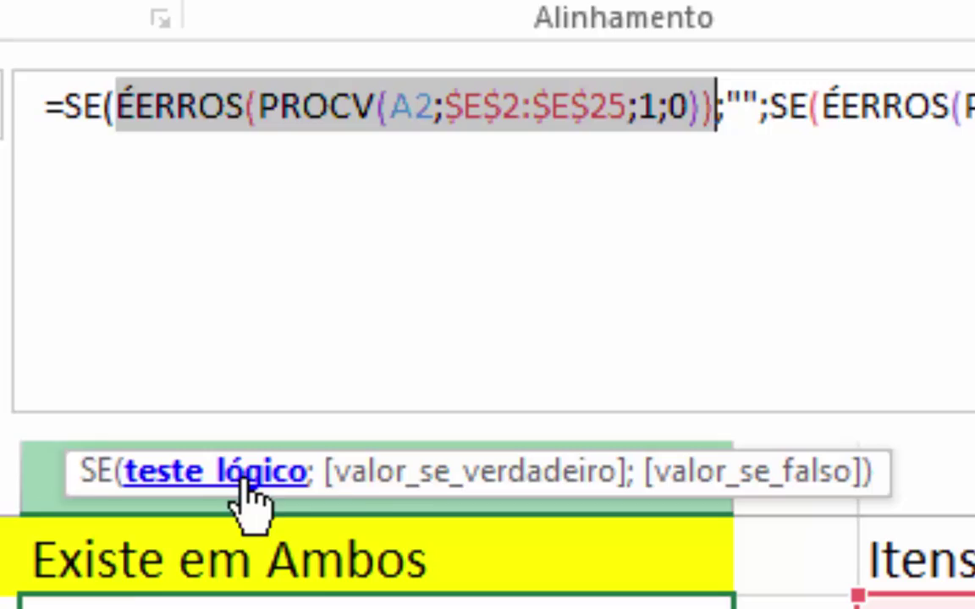
left_click(438, 481)
left_click(756, 474)
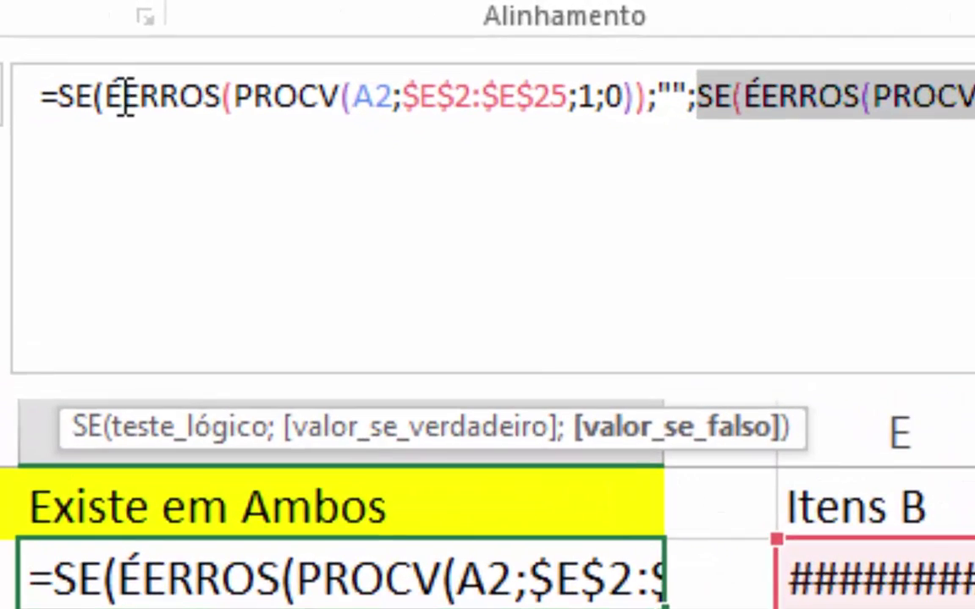
left_click(200, 430)
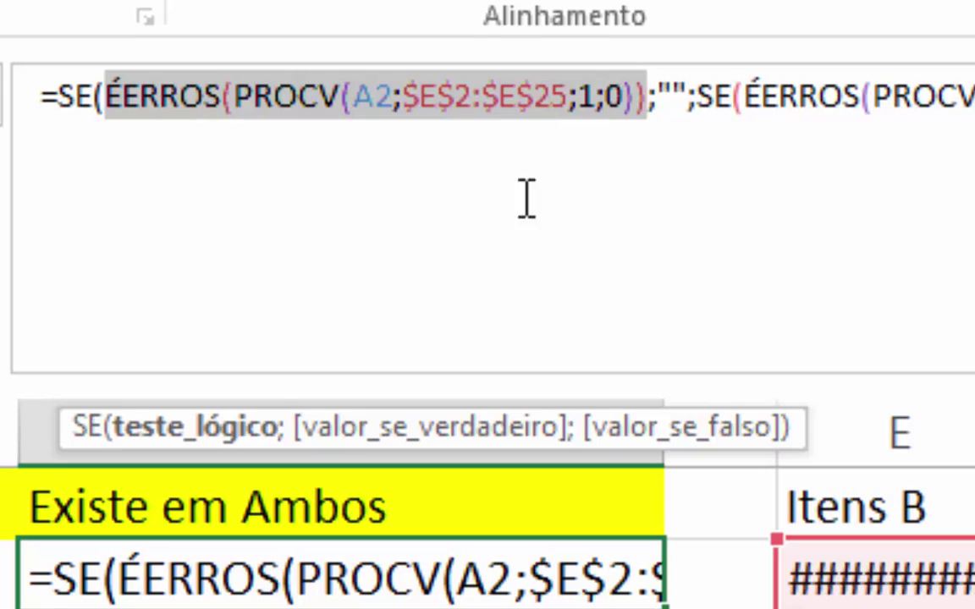
left_click(102, 100)
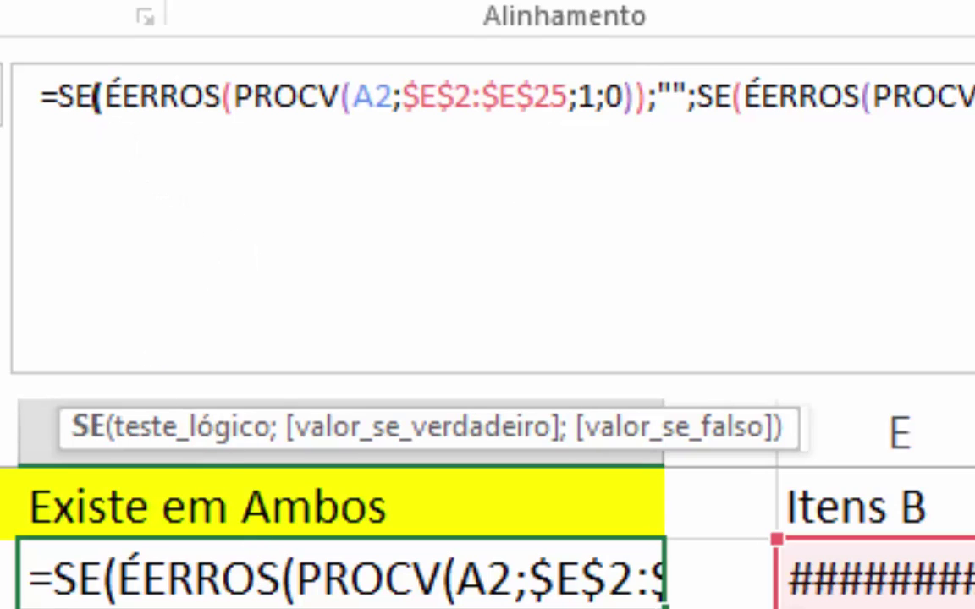
key("Right")
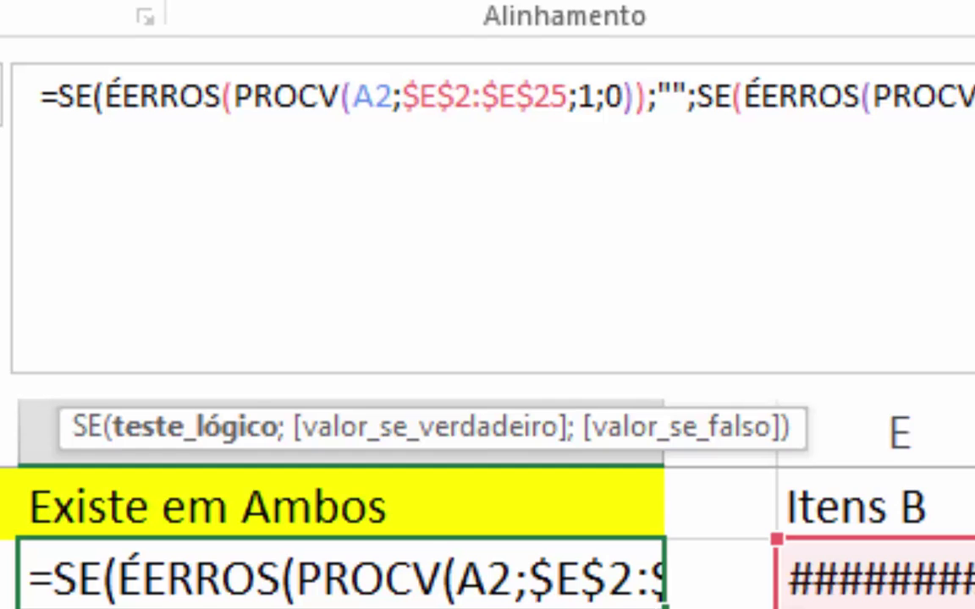
- Put the outer SE's test, the "" result, the nested SE and the closing parenthesis on separate lines
key("alt+Return")
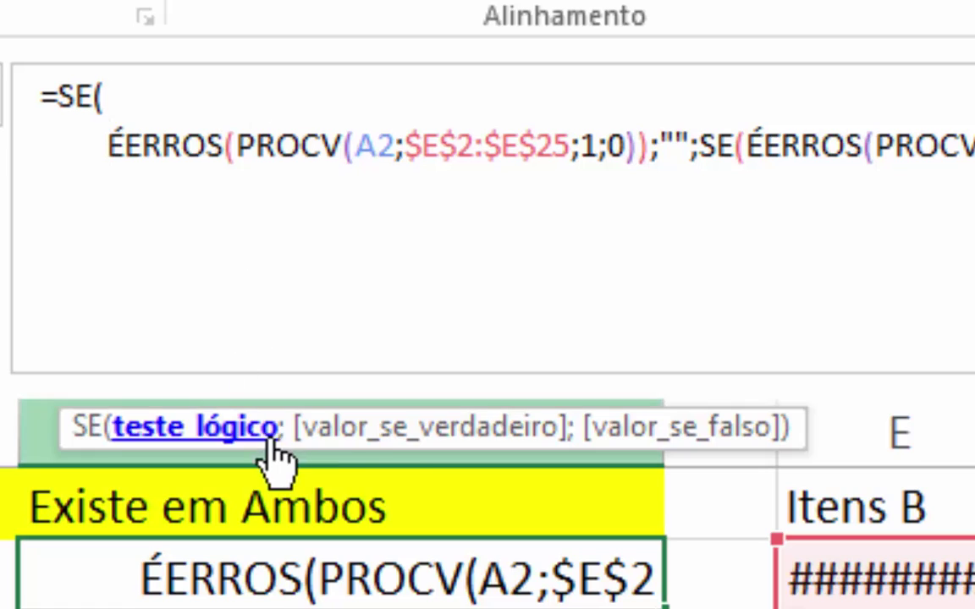
left_click(408, 430)
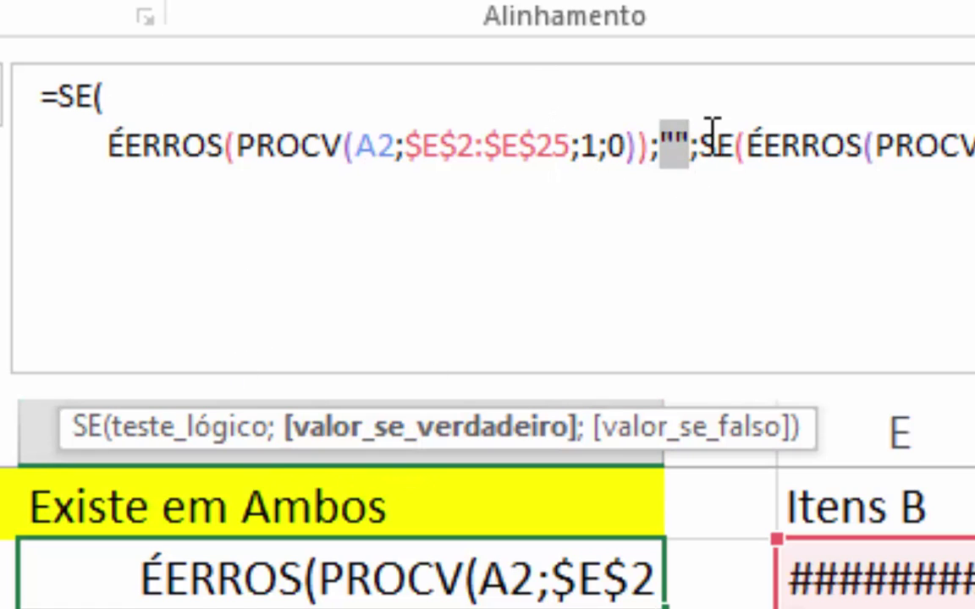
left_click(659, 148)
key("Right")
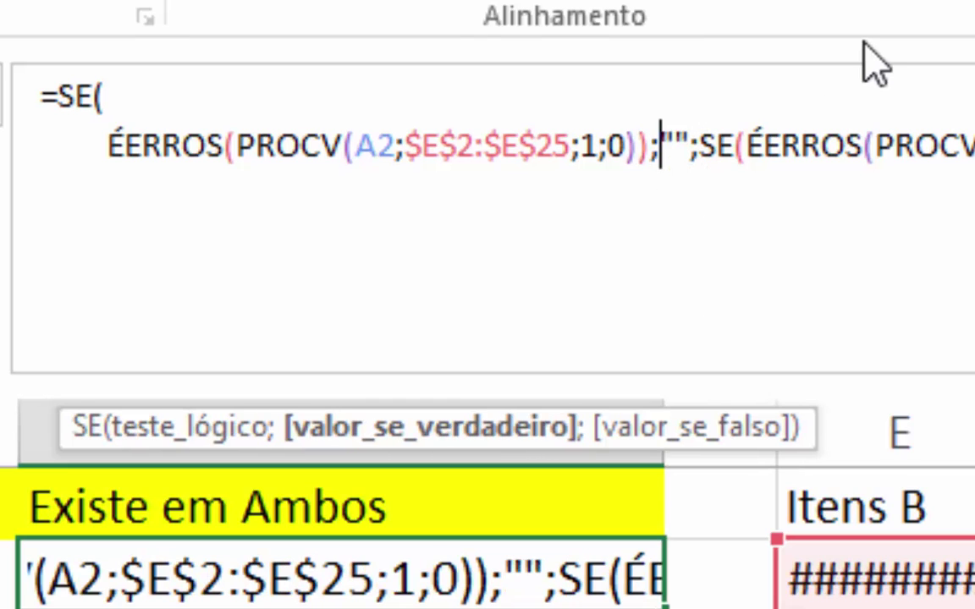
key("alt+Return")
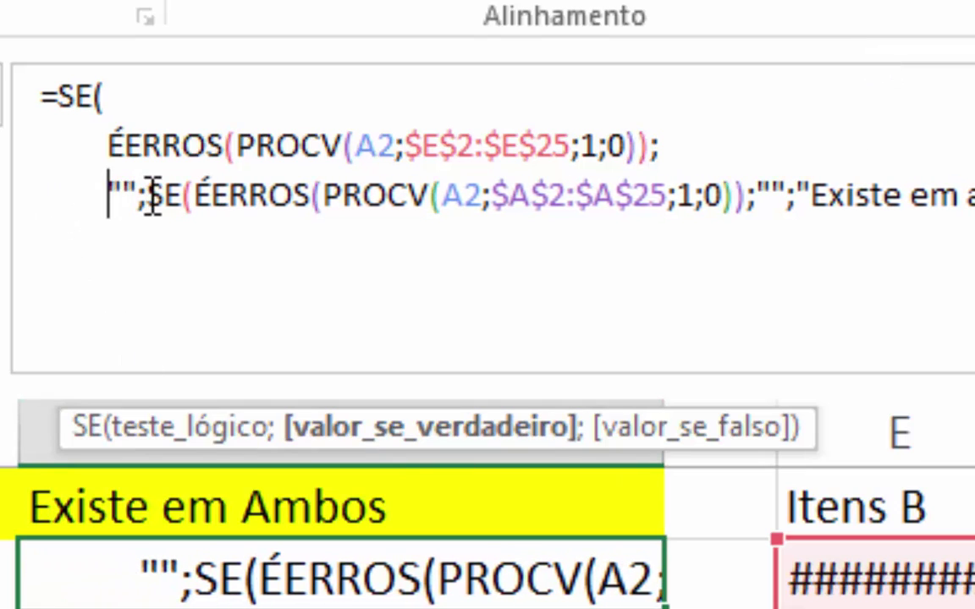
left_click(603, 432)
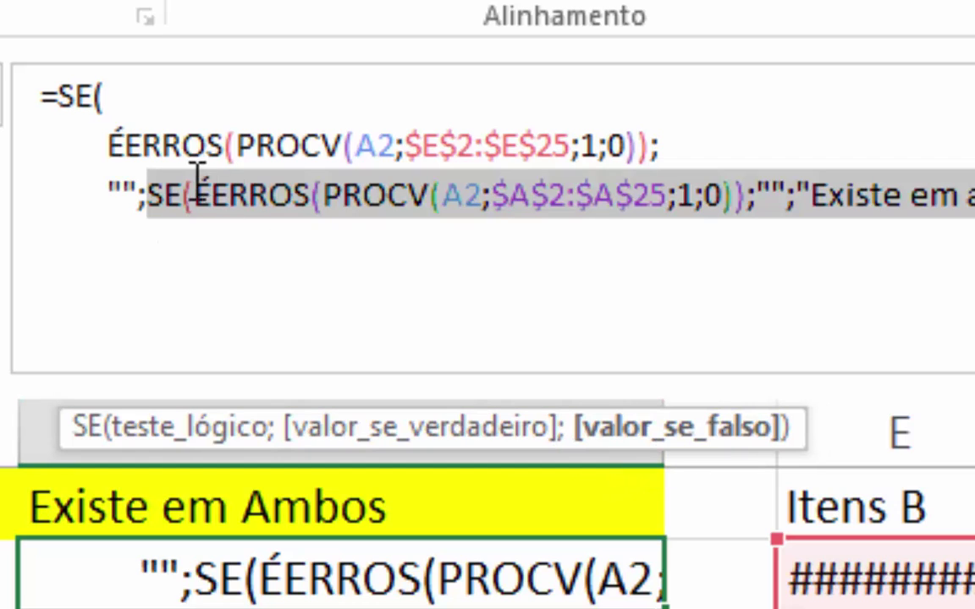
left_click(138, 194)
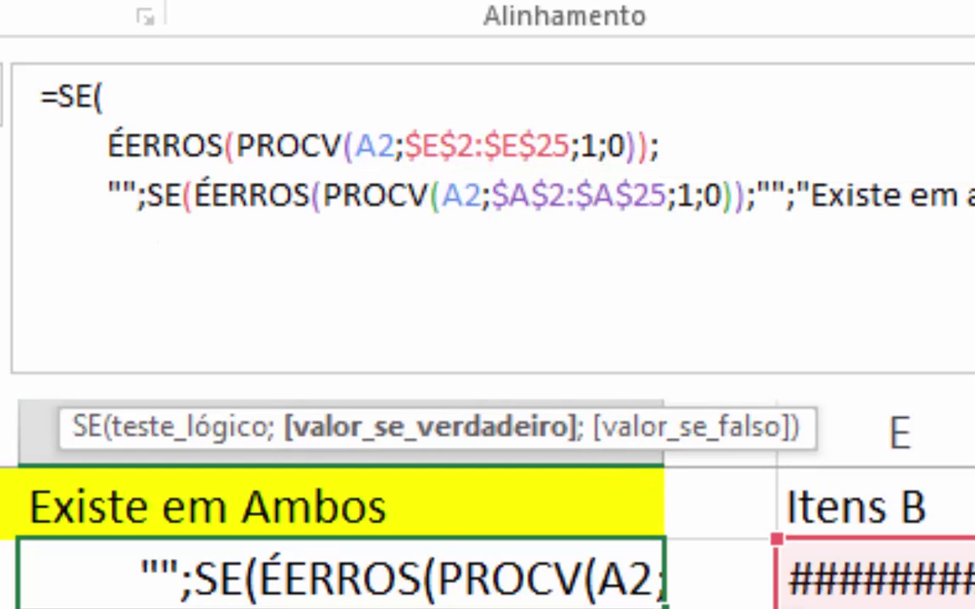
key("alt+Return")
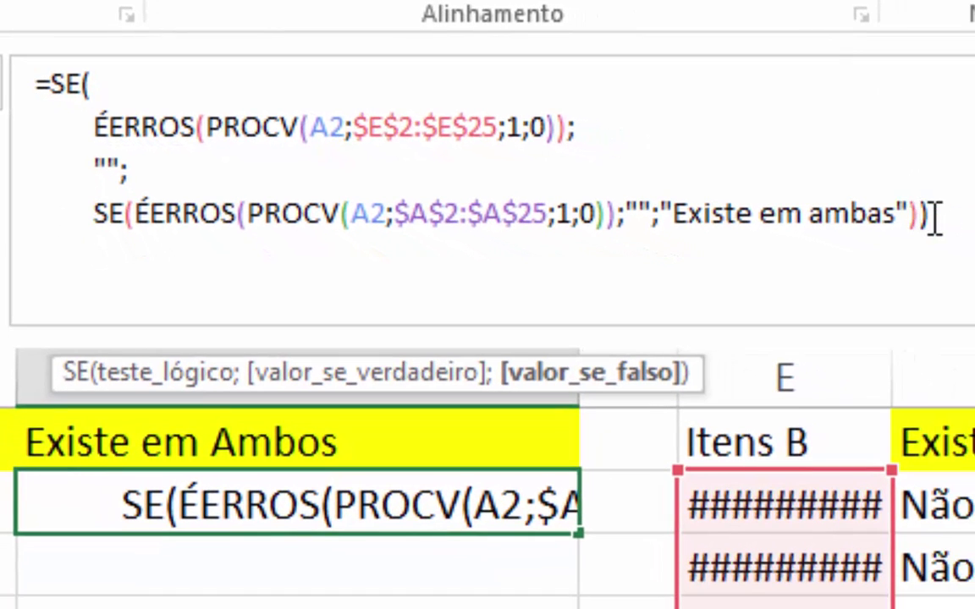
left_click(934, 218)
key("alt+Return")
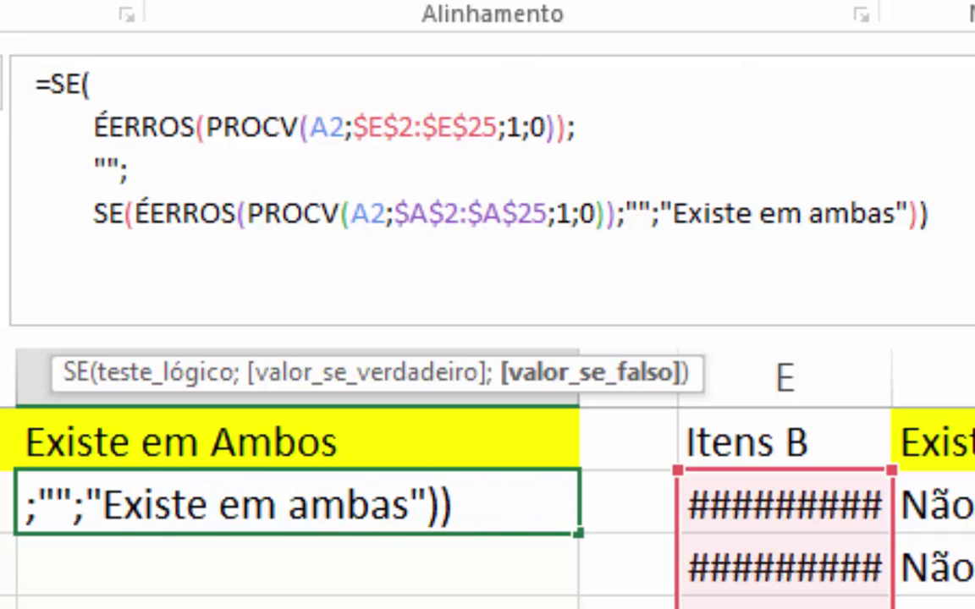
key("alt+Return")
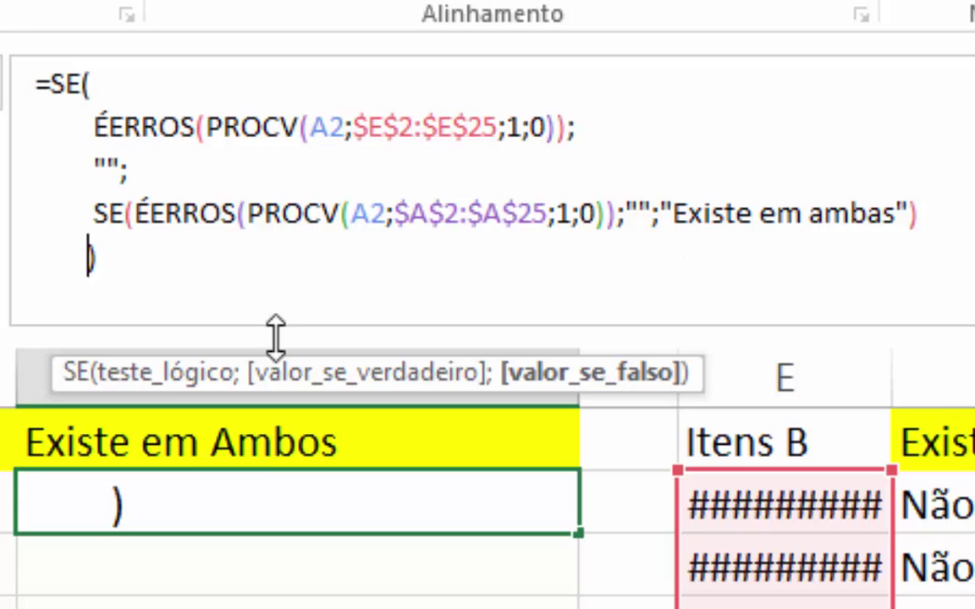
left_click(95, 83)
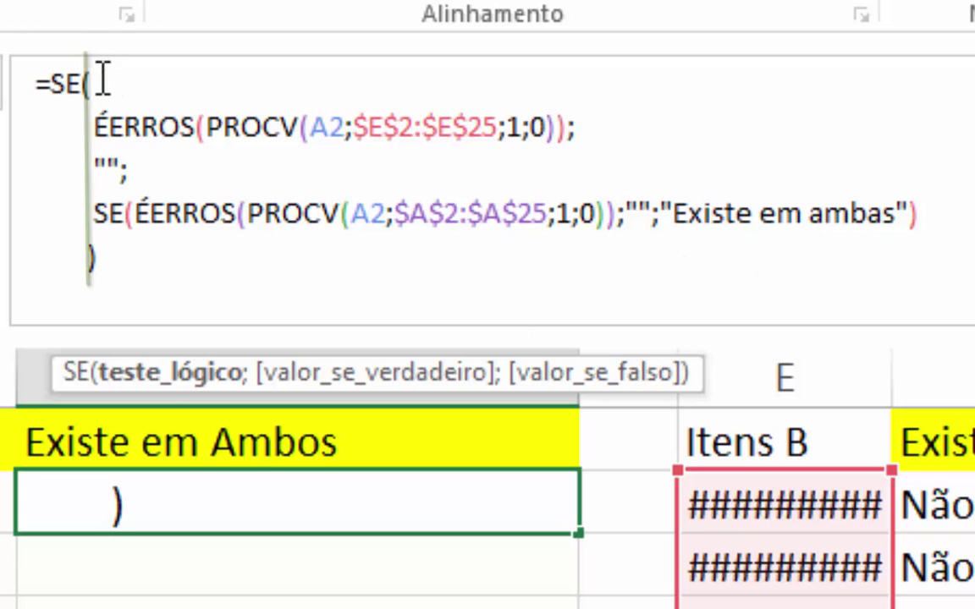
left_click(90, 257)
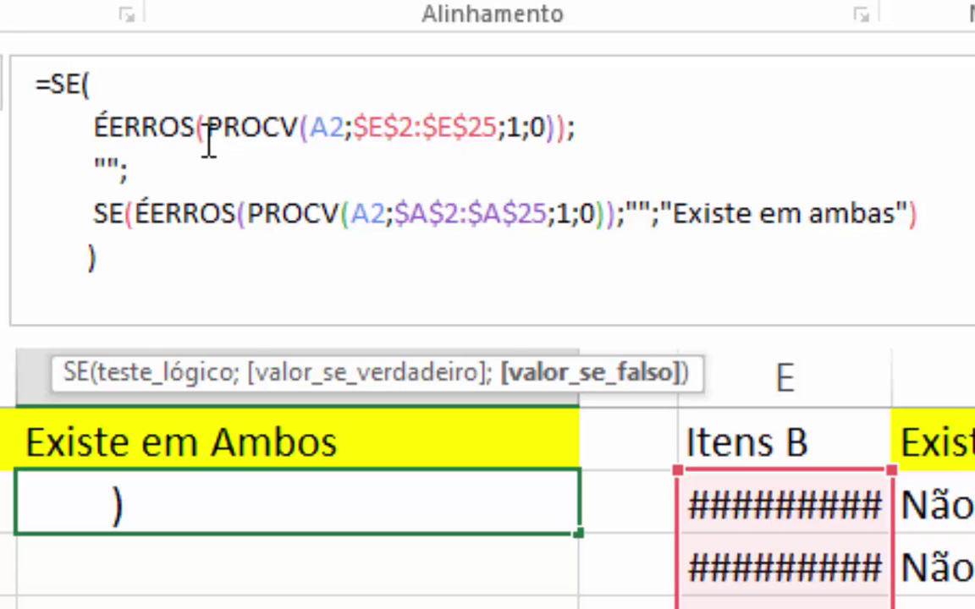
- Move the first PROCV and the ÉERROS closing parenthesis onto their own indented lines
left_click_drag(83, 124, 562, 119)
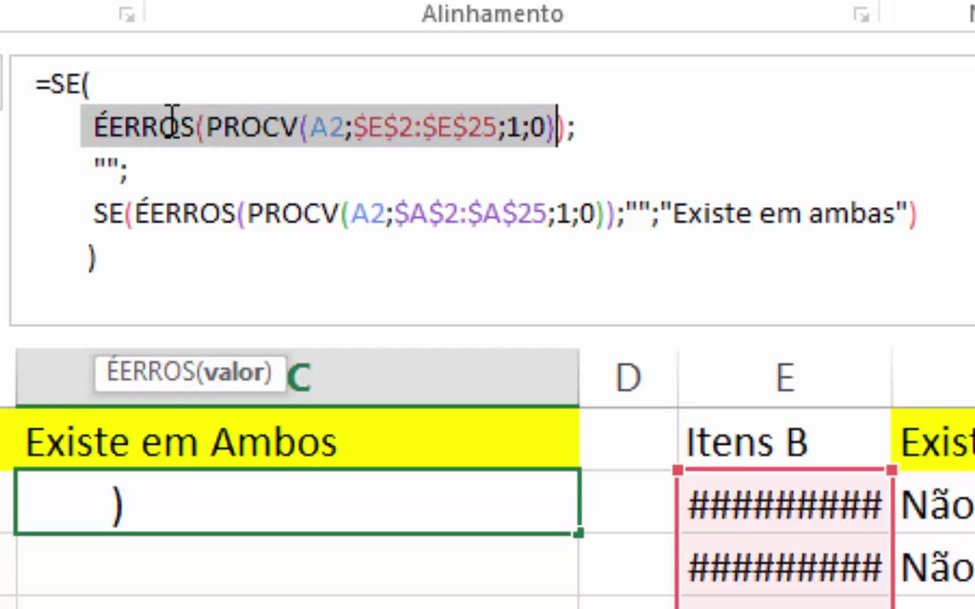
left_click_drag(87, 164, 121, 173)
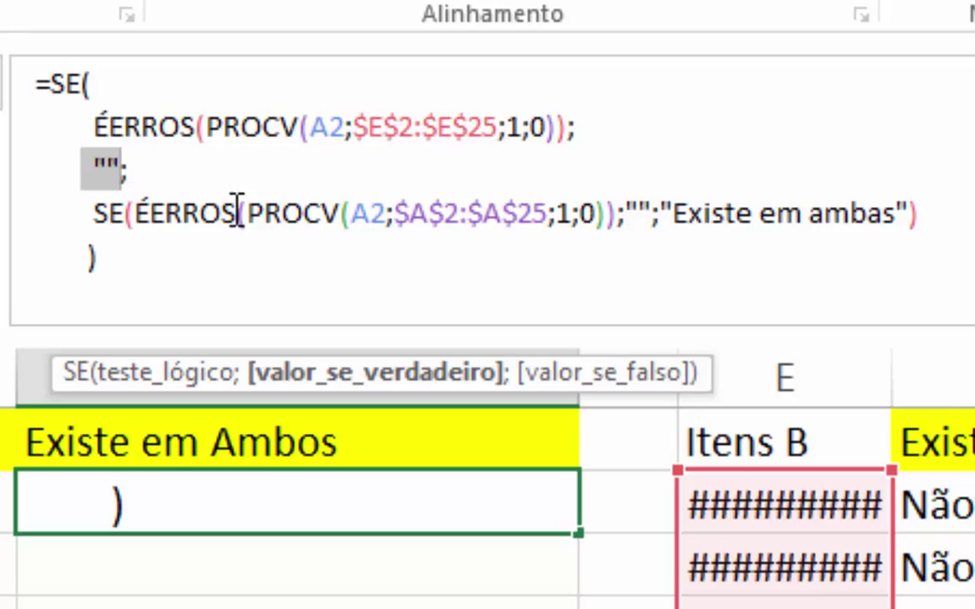
left_click(630, 127)
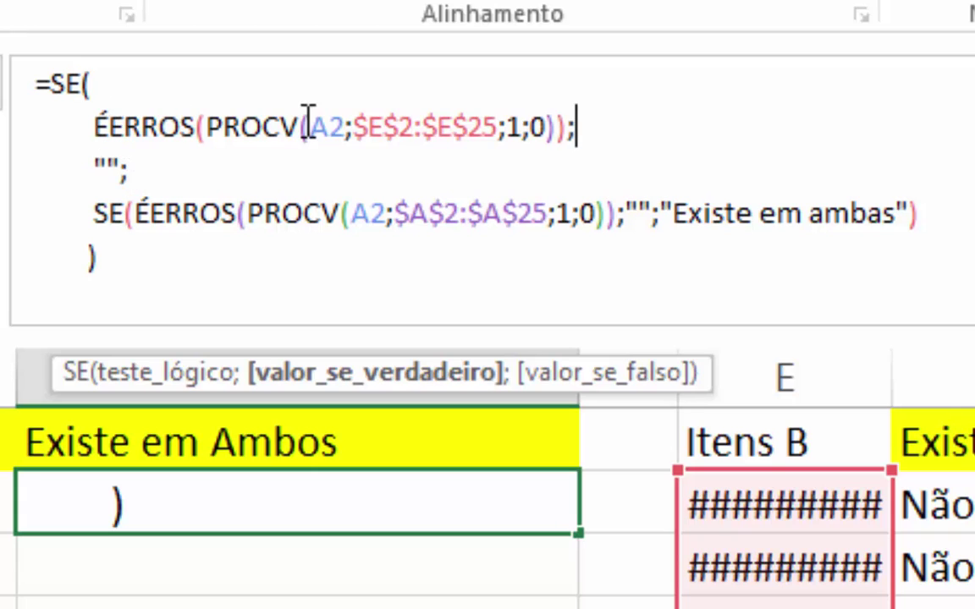
left_click(209, 127)
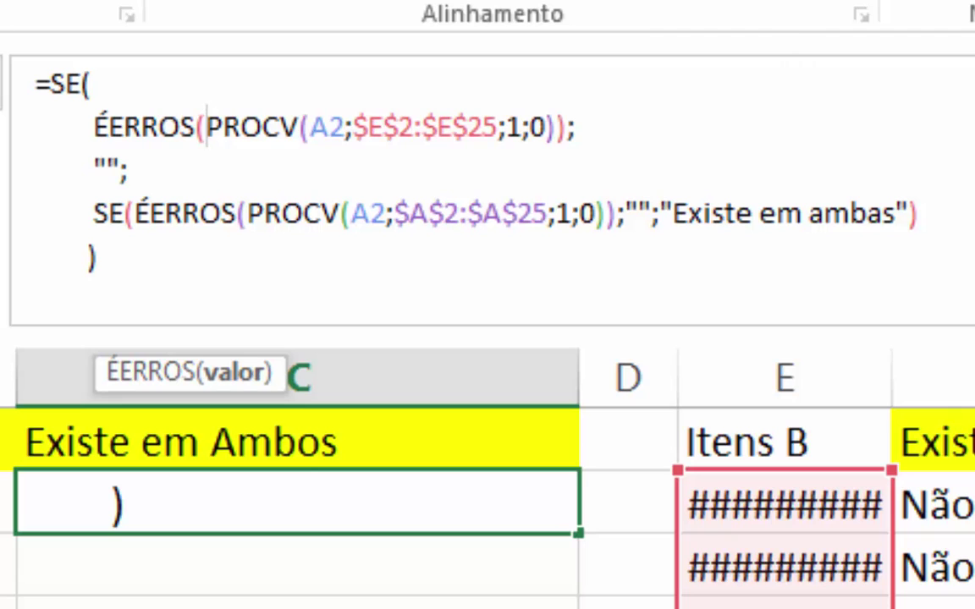
key("alt+Return")
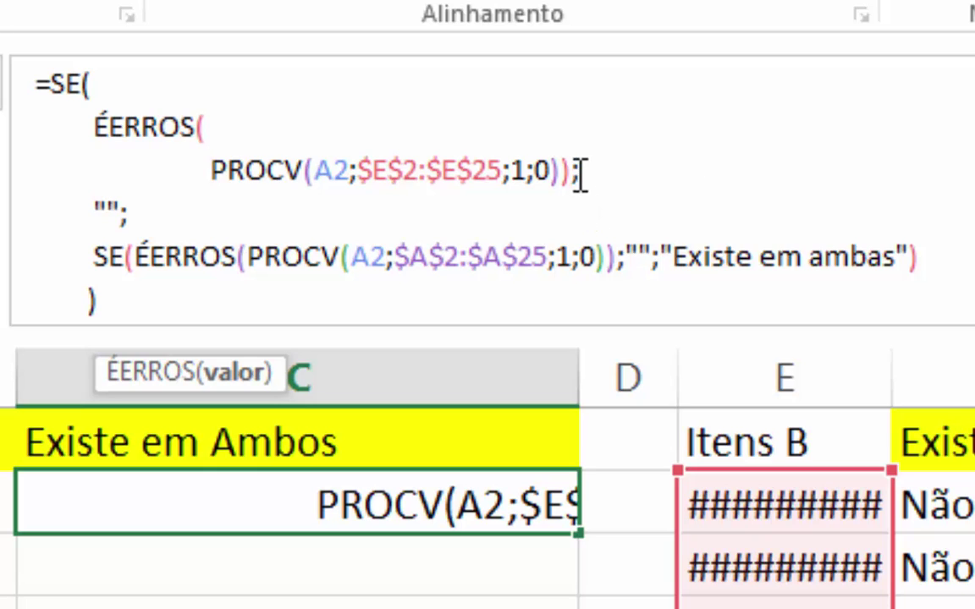
key("alt+Return")
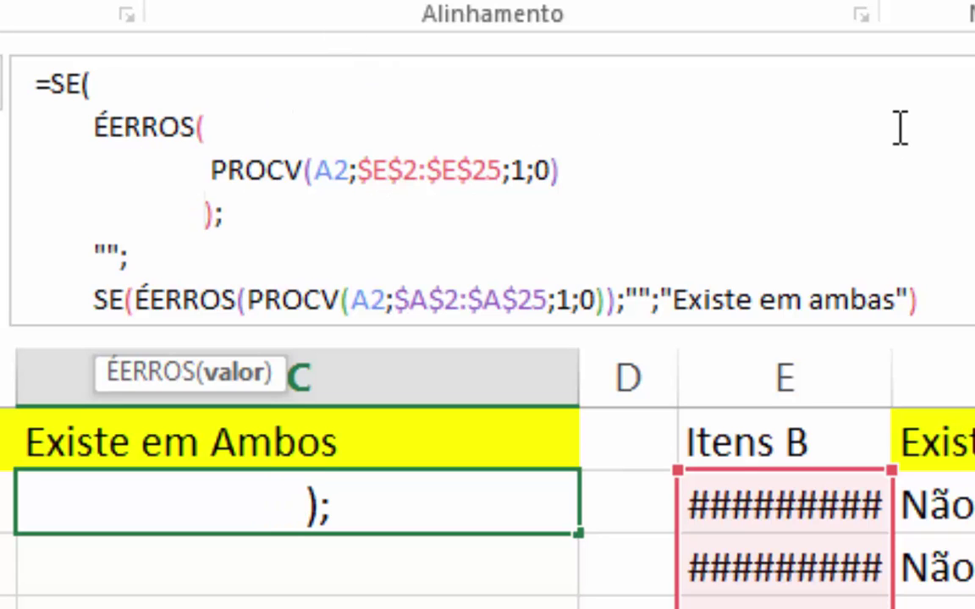
- Put the nested SE's ÉERROS test on its own indented line and enlarge the formula area
scroll(762, 152, "down", 1)
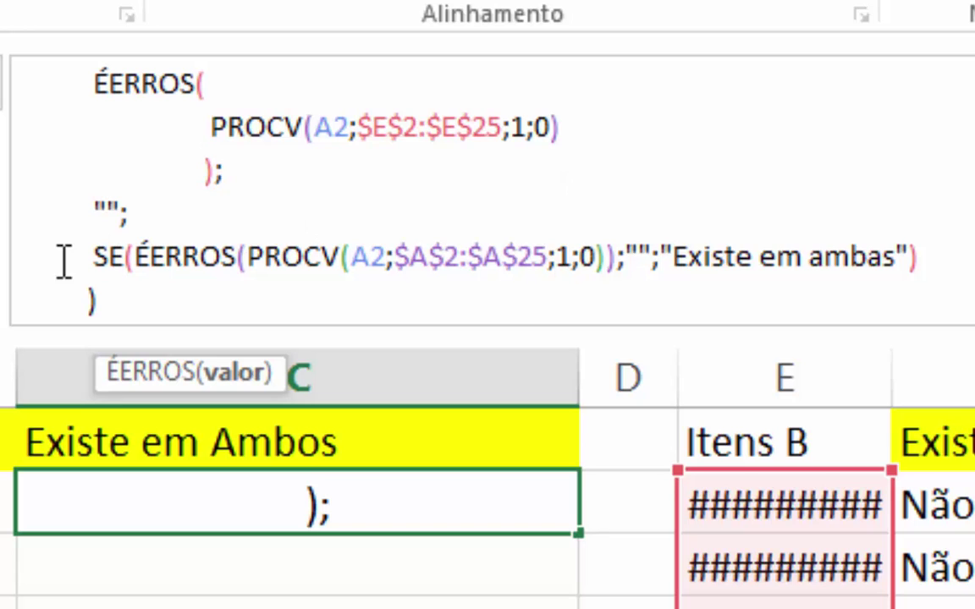
left_click(133, 256)
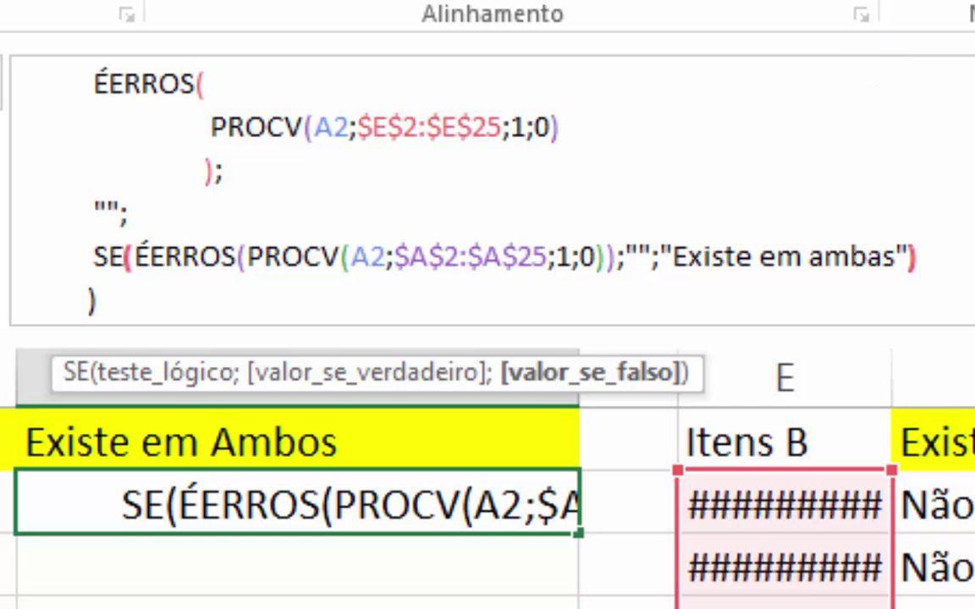
left_click(216, 379)
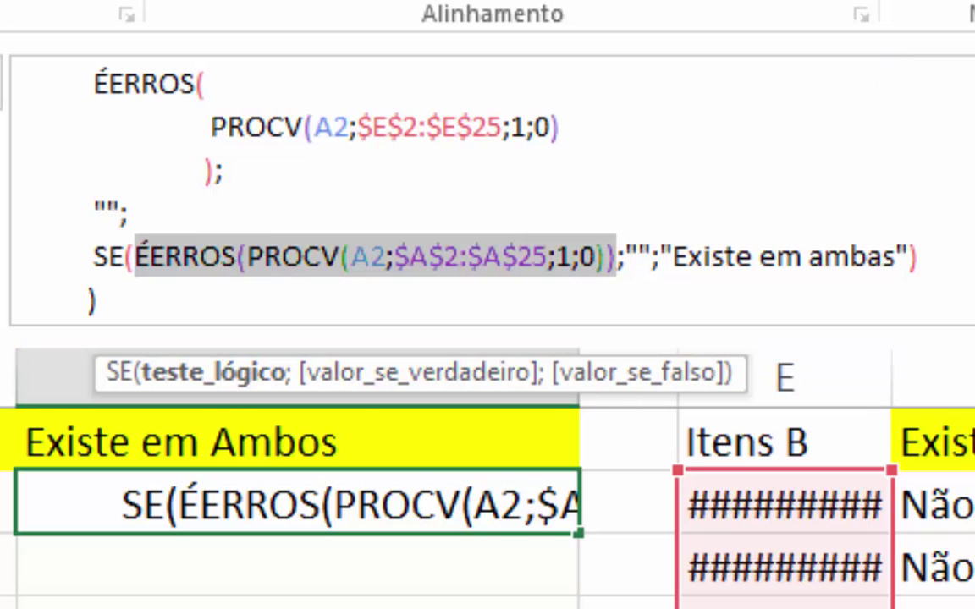
left_click(134, 250)
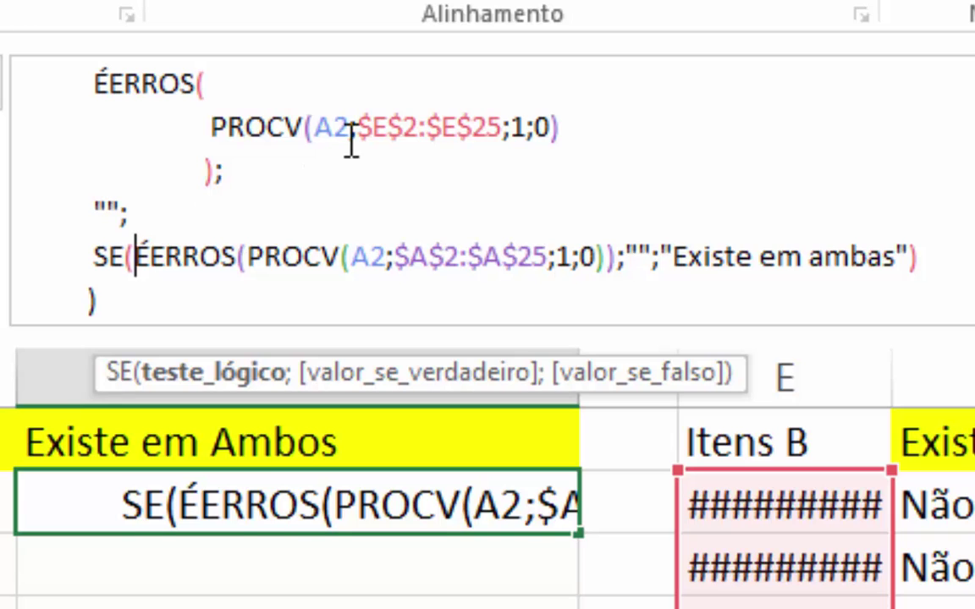
key("alt+Return")
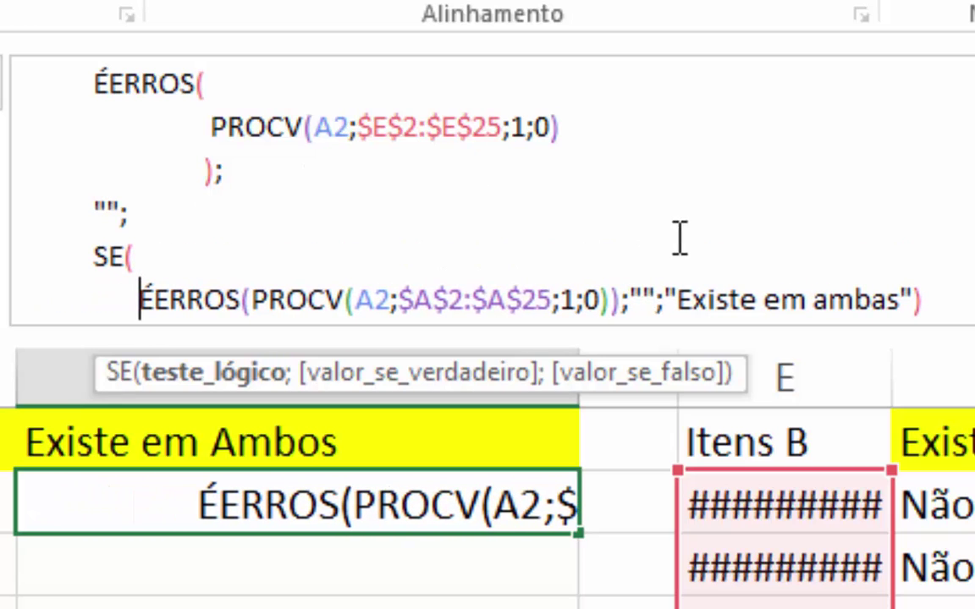
left_click_drag(970, 336, 971, 584)
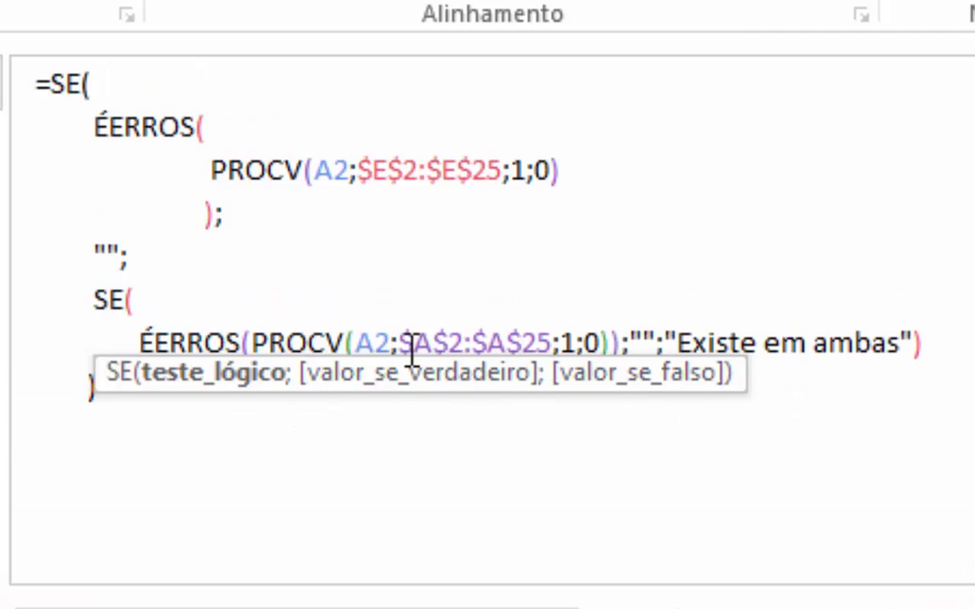
- Move the second PROCV and the nested SE's results onto their own indented lines
left_click(247, 343)
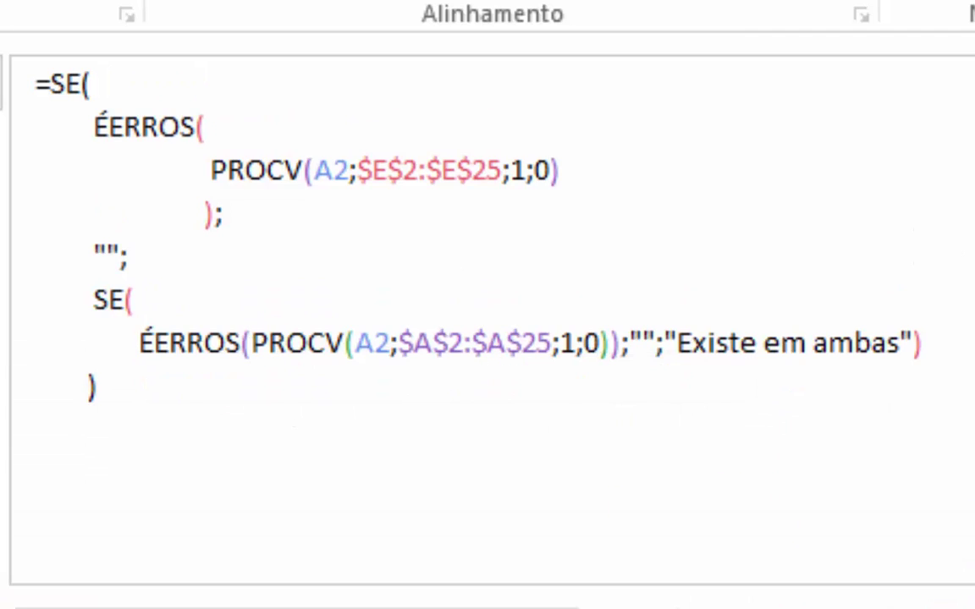
key("alt+Return")
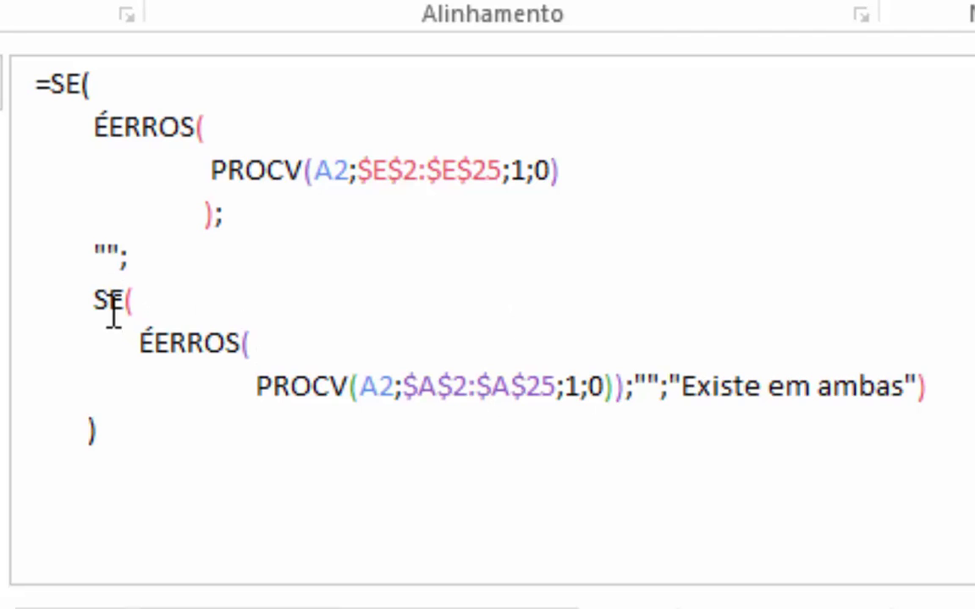
left_click(135, 338)
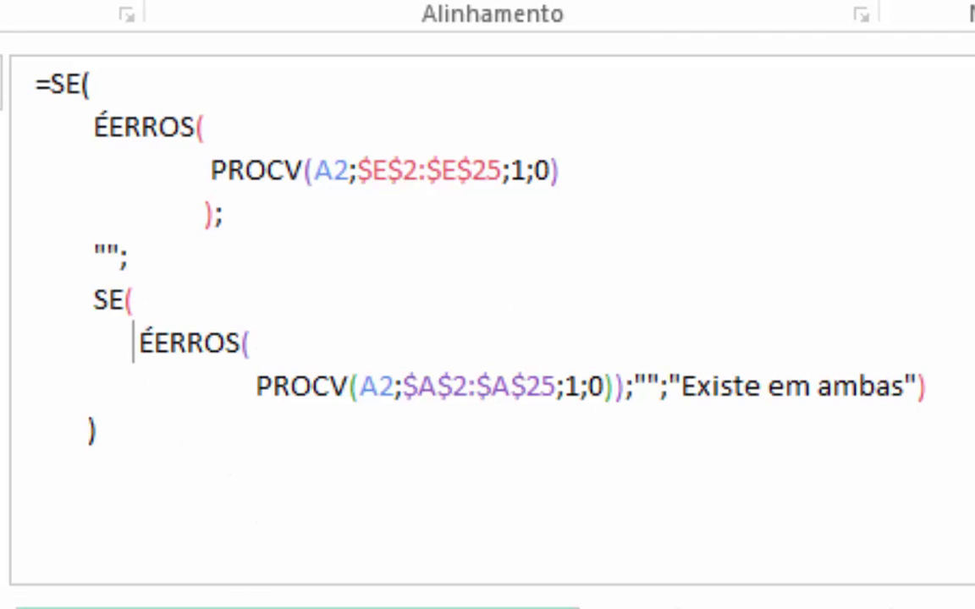
left_click(624, 387, "shift")
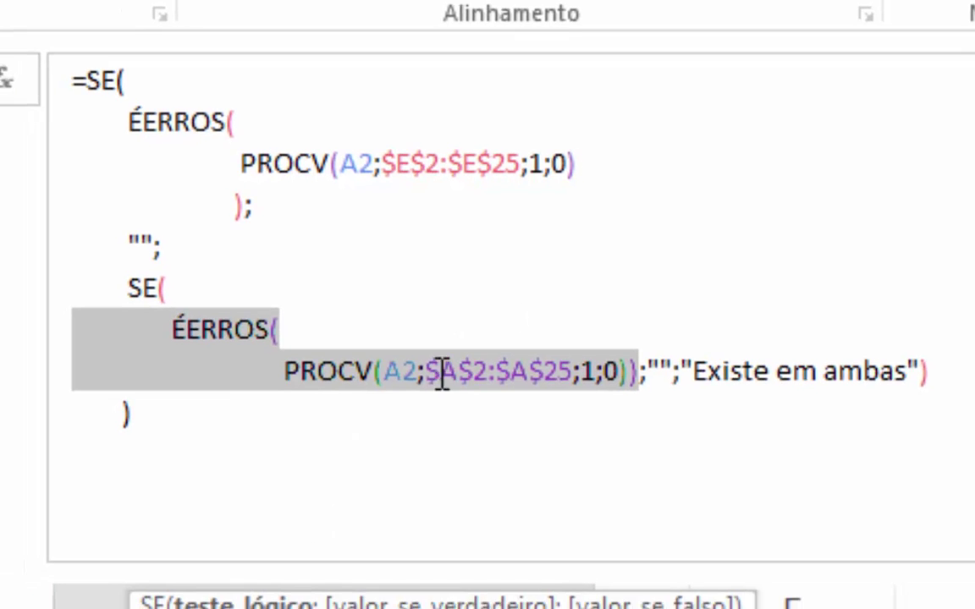
left_click(444, 604)
left_click(648, 364)
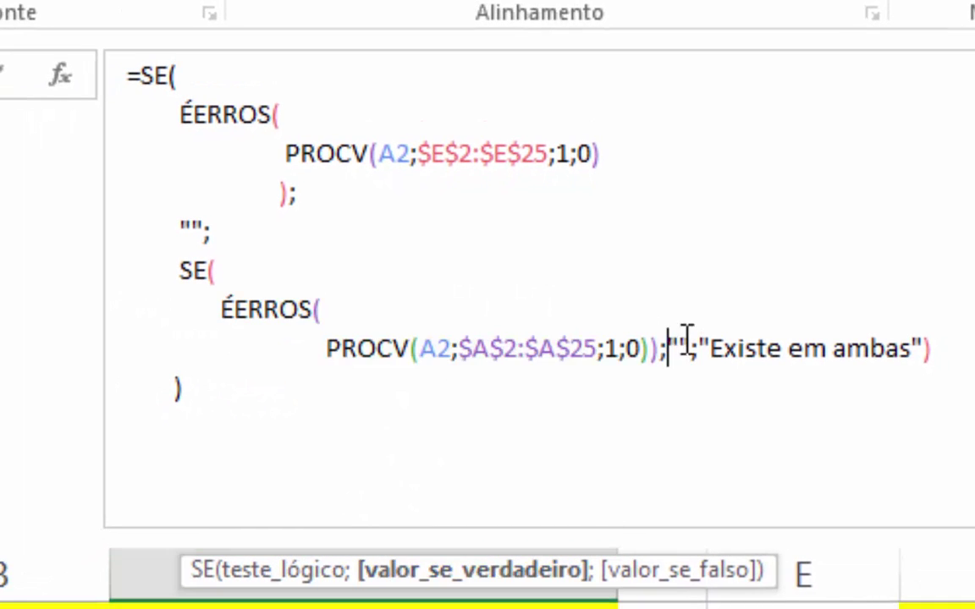
key("alt+Return")
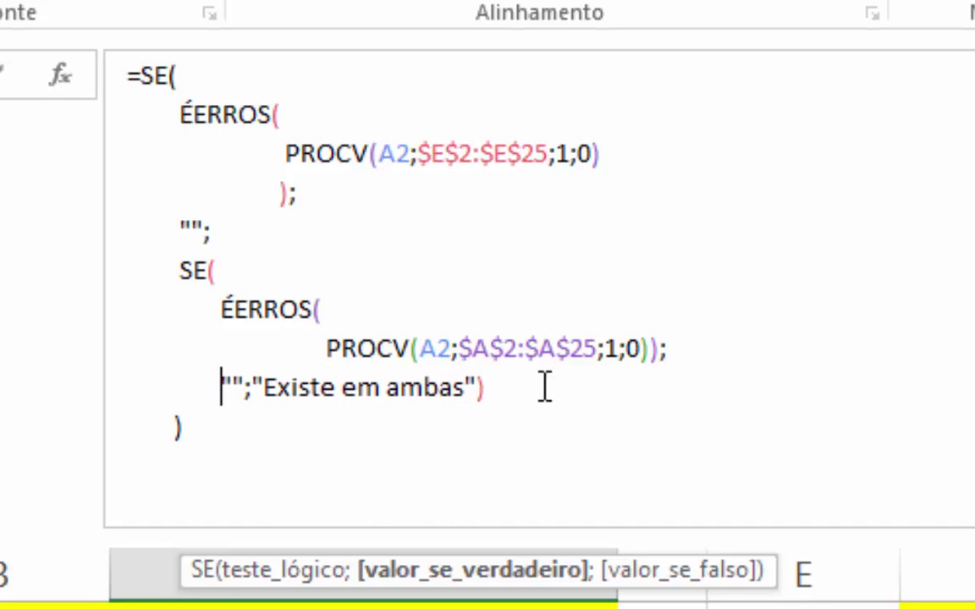
- Put "Existe em ambas" and the following closing bracket on their own indented lines
left_click(701, 574)
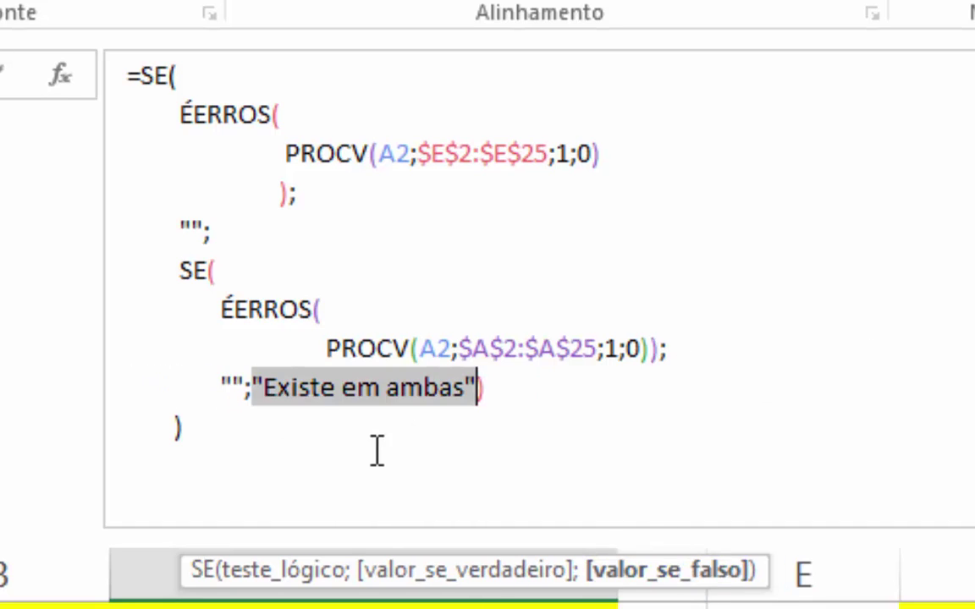
left_click(254, 389)
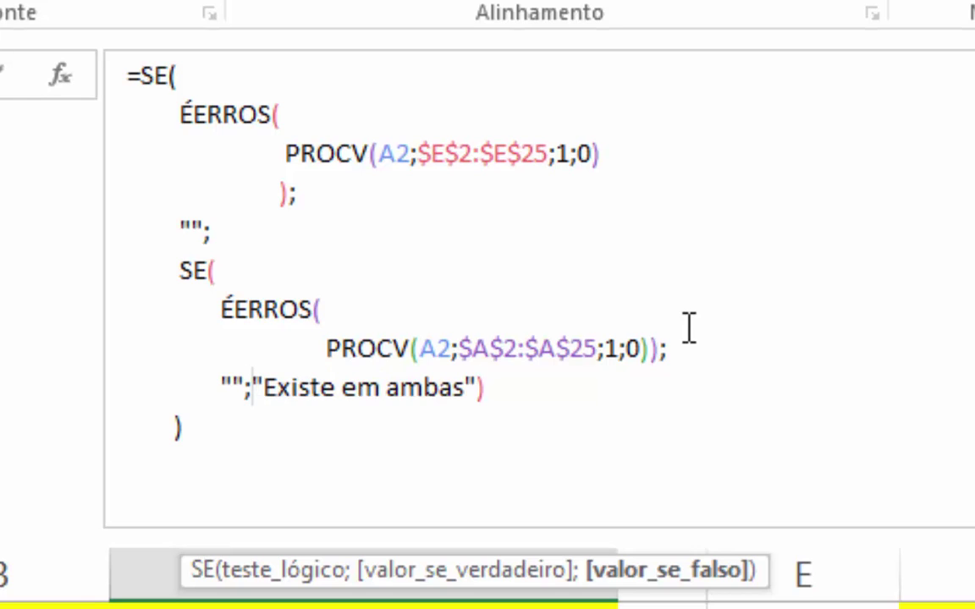
key("alt+Return")
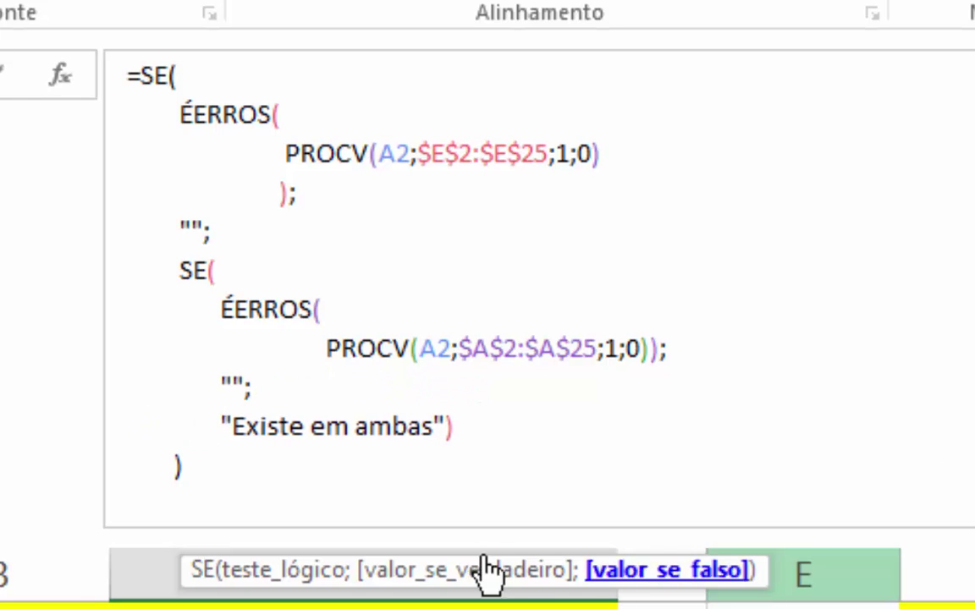
left_click(435, 427)
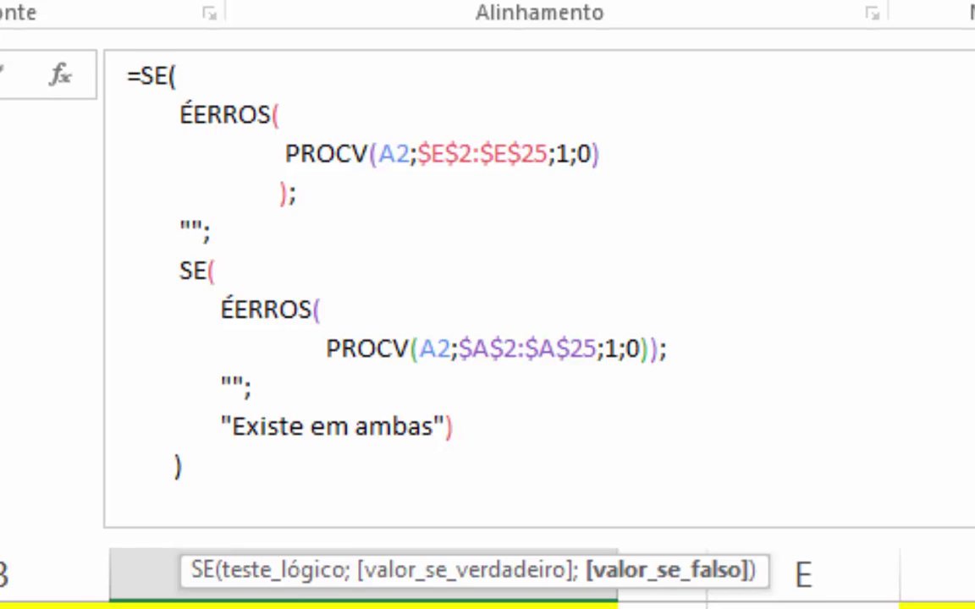
key("alt+Return")
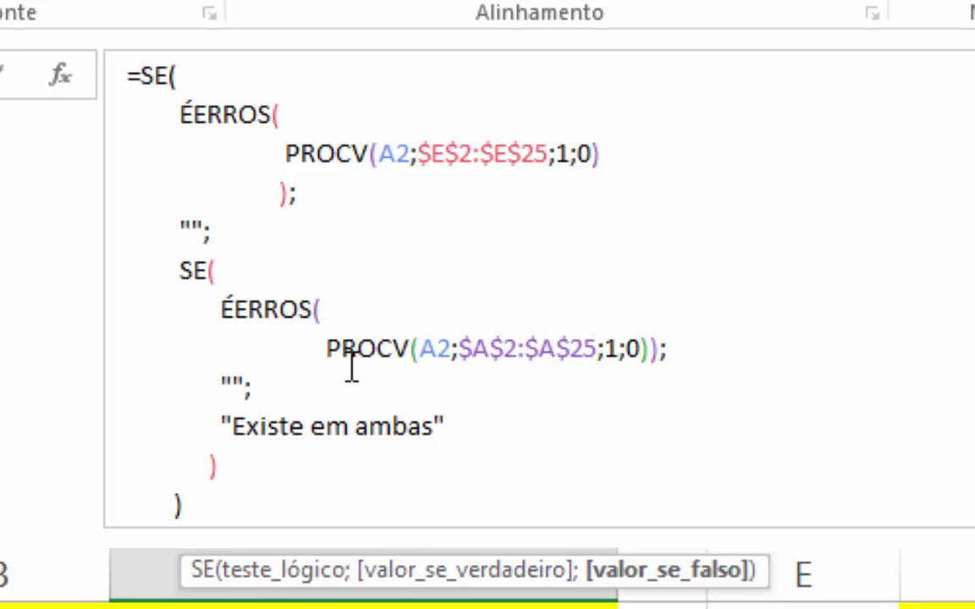
- Put the inner ÉERROS closing bracket on its own line, indented under ÉERROS
left_click(283, 303)
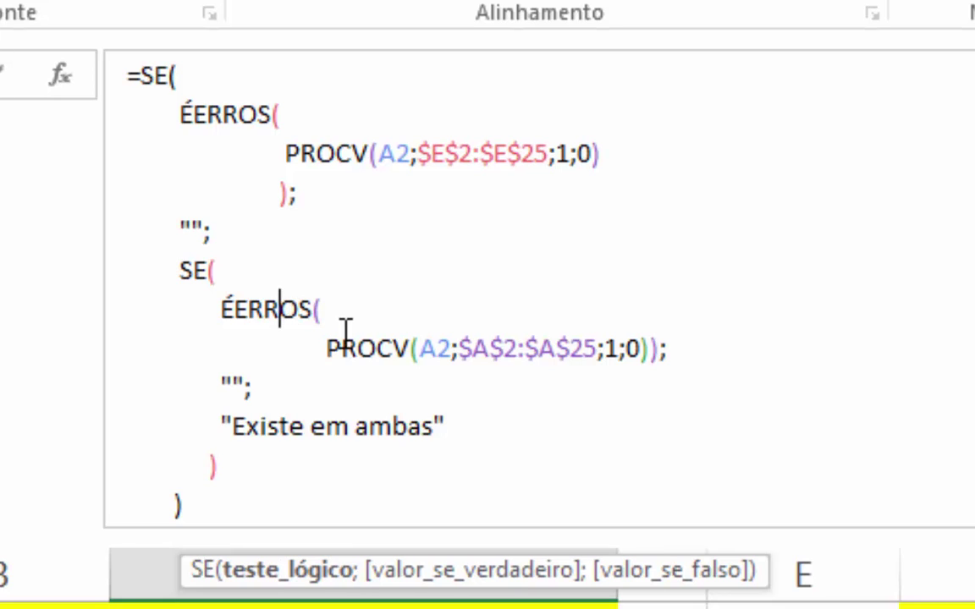
left_click(646, 347)
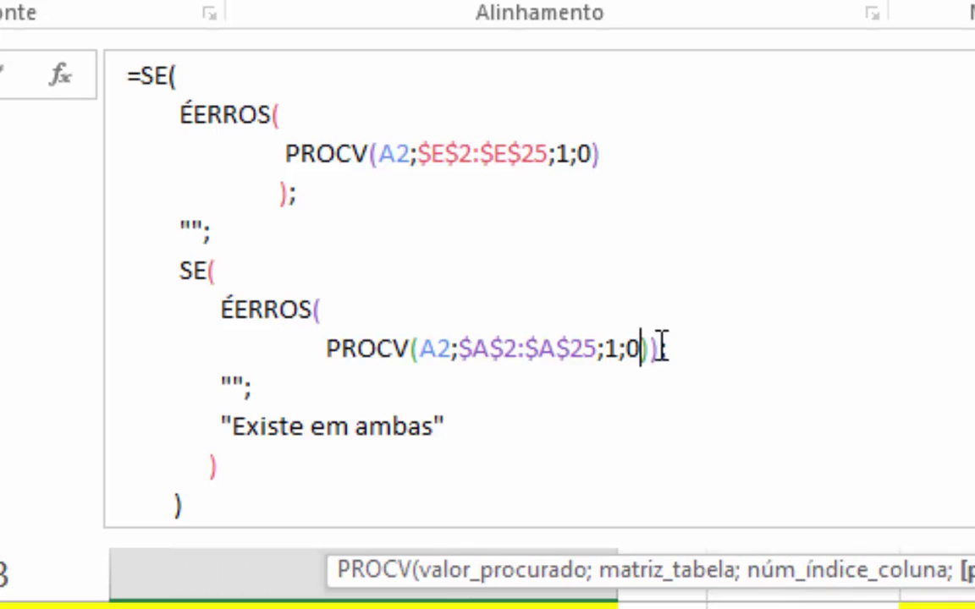
key("Right")
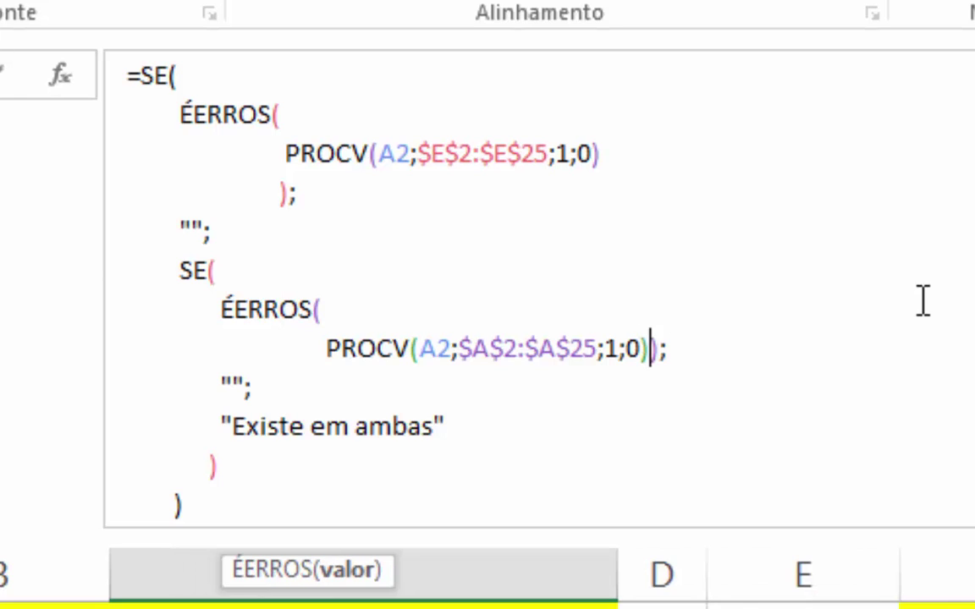
key("alt+Return")
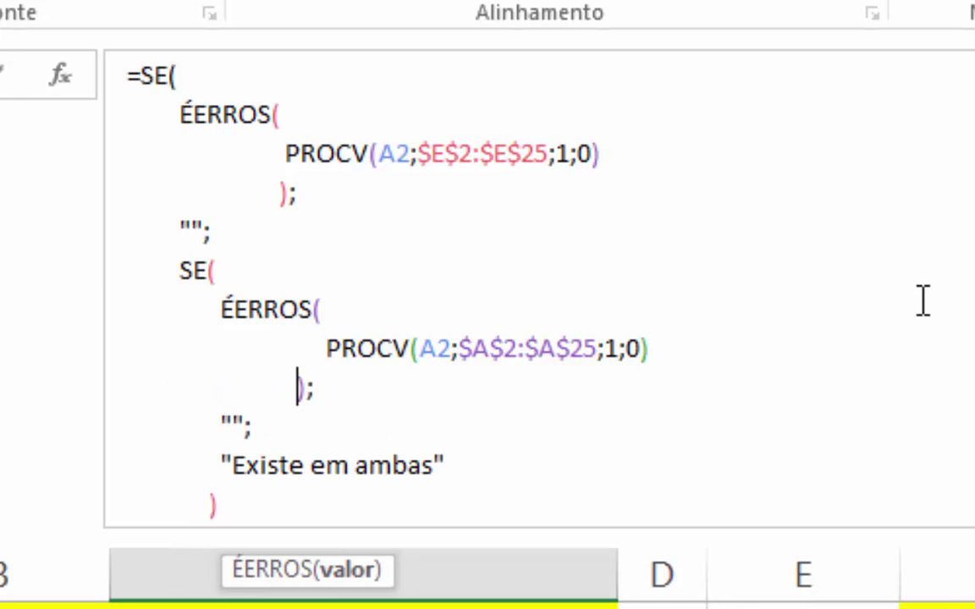
left_click(647, 292)
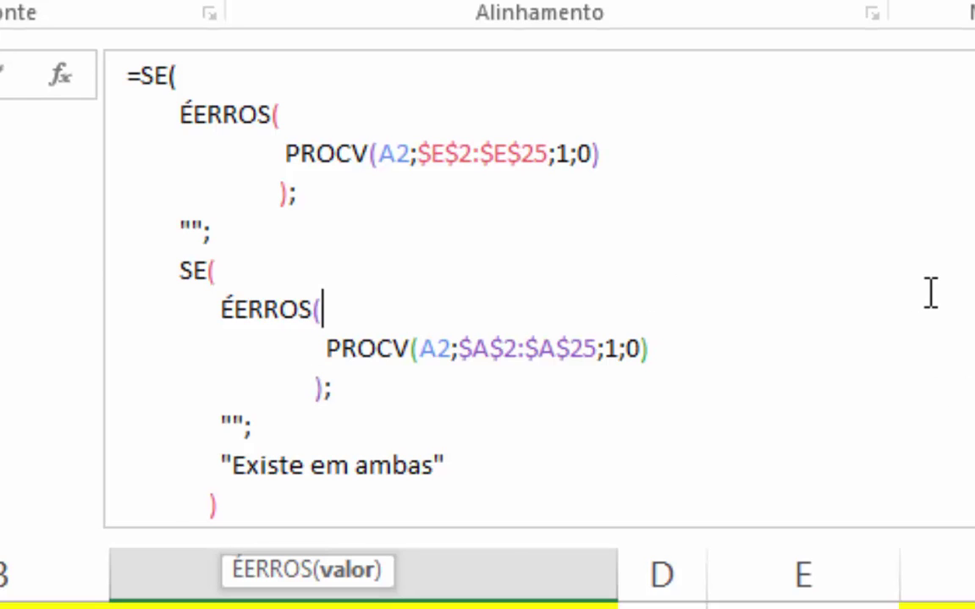
scroll(930, 293, "down", 1)
scroll(931, 293, "up", 1)
left_click(188, 78)
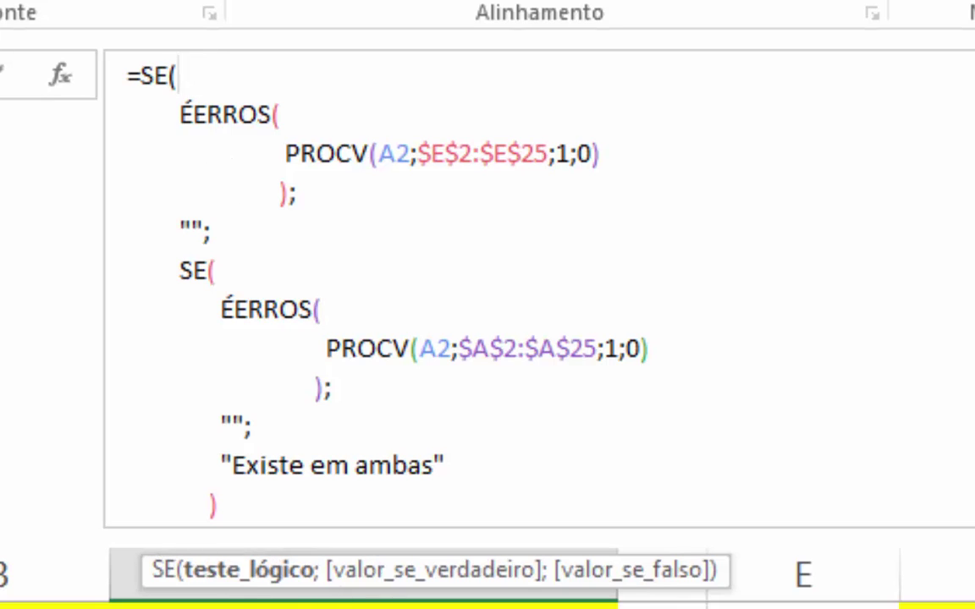
left_click(240, 572)
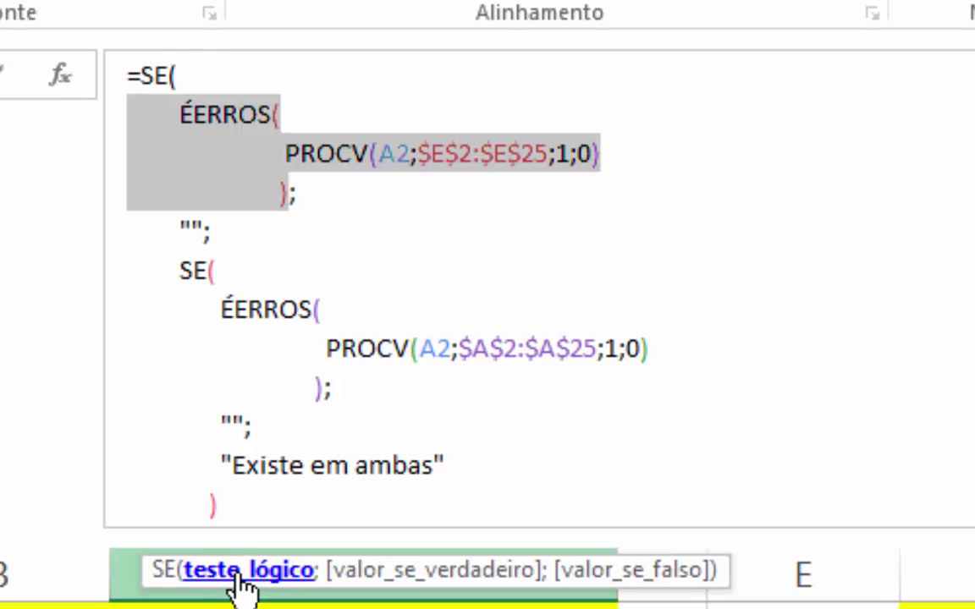
left_click(356, 573)
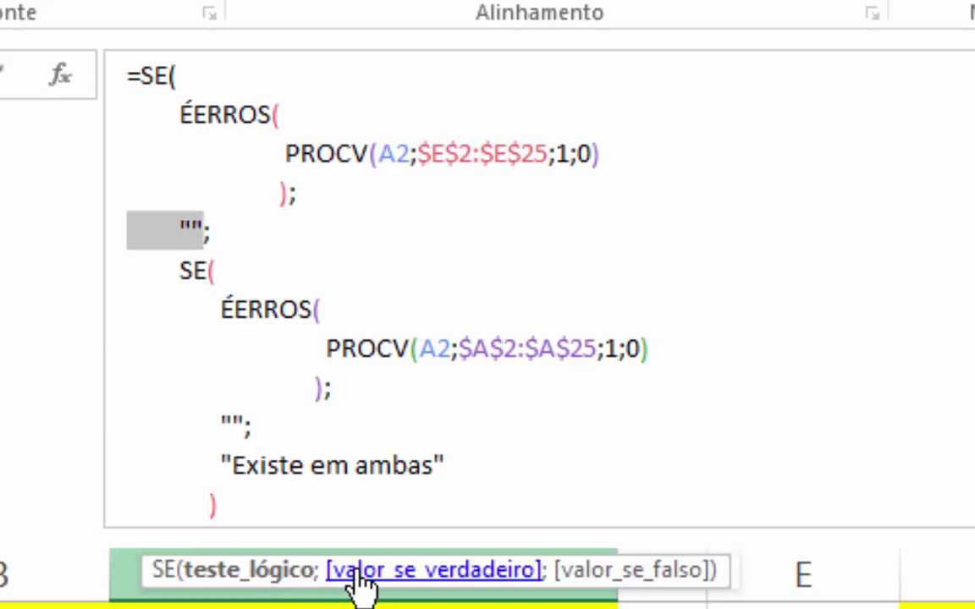
left_click(633, 583)
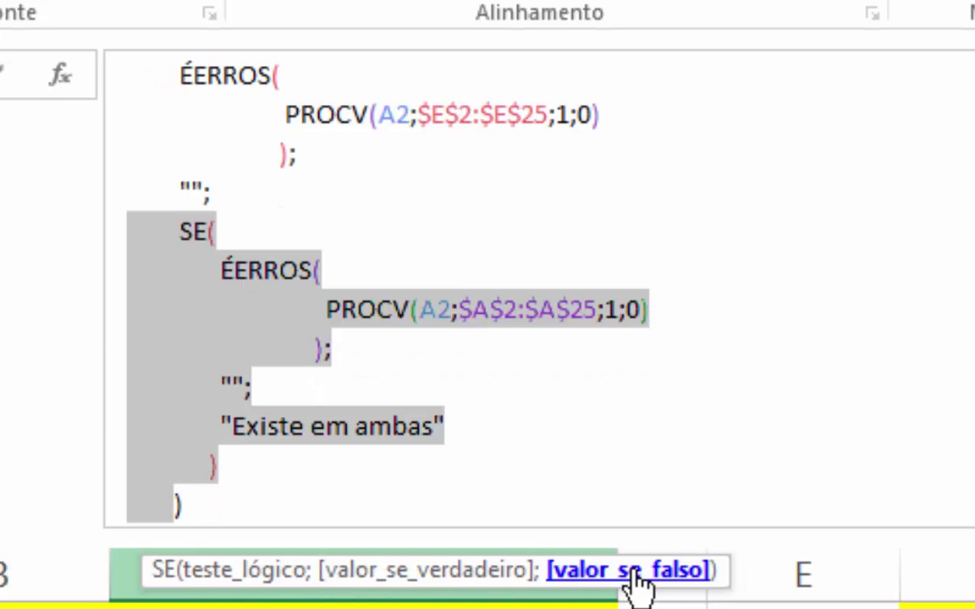
left_click(253, 245)
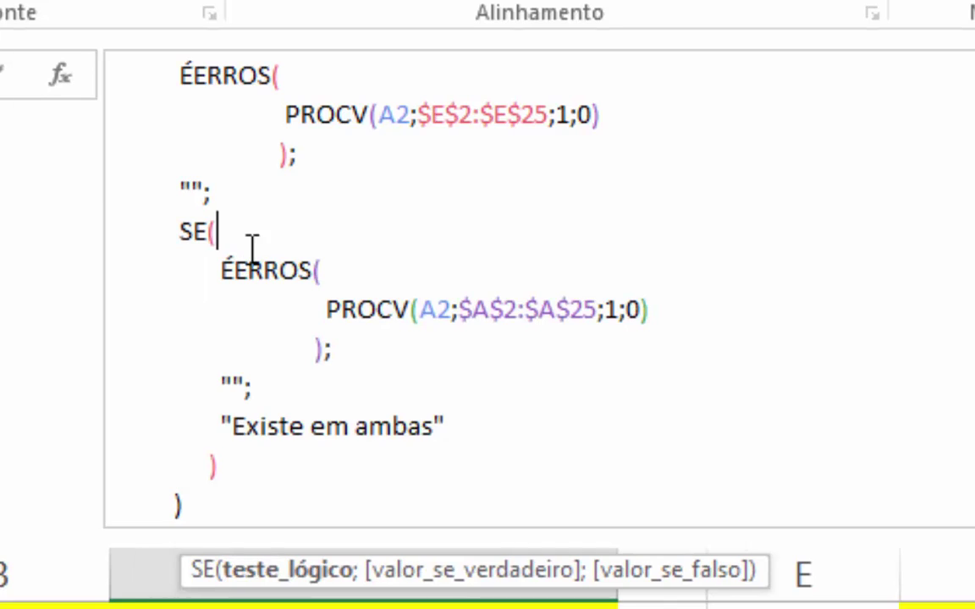
left_click(287, 573)
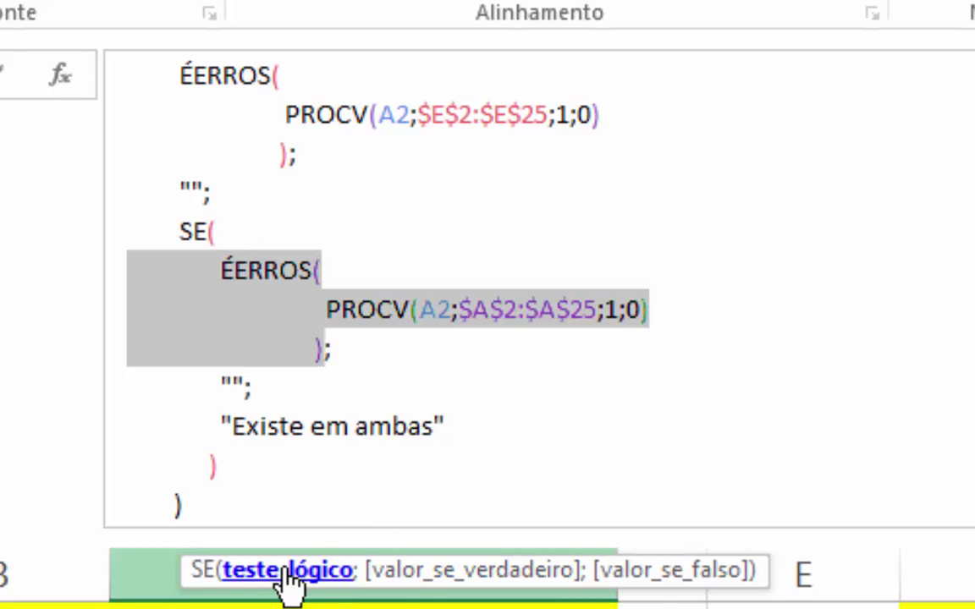
left_click(425, 581)
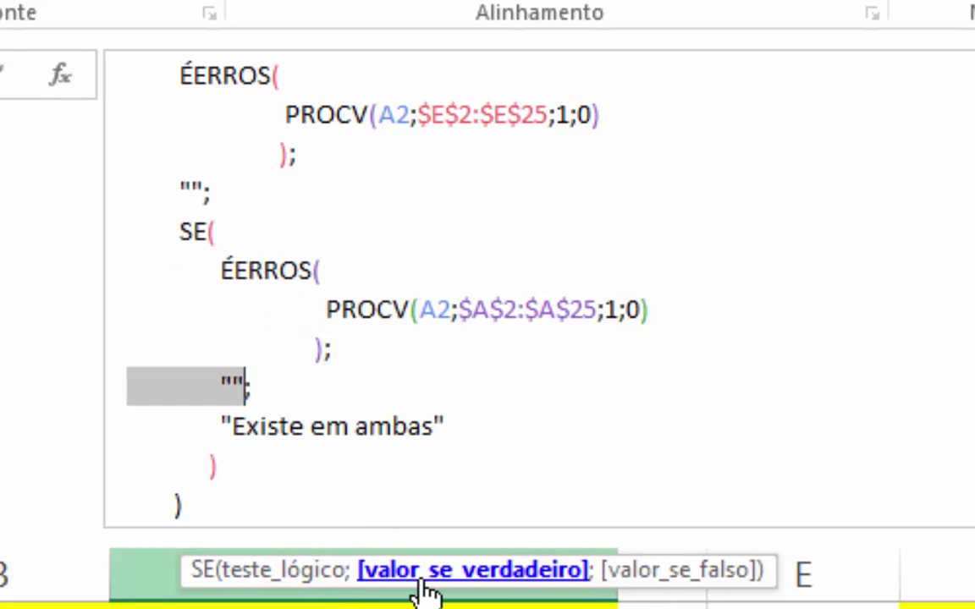
left_click(651, 584)
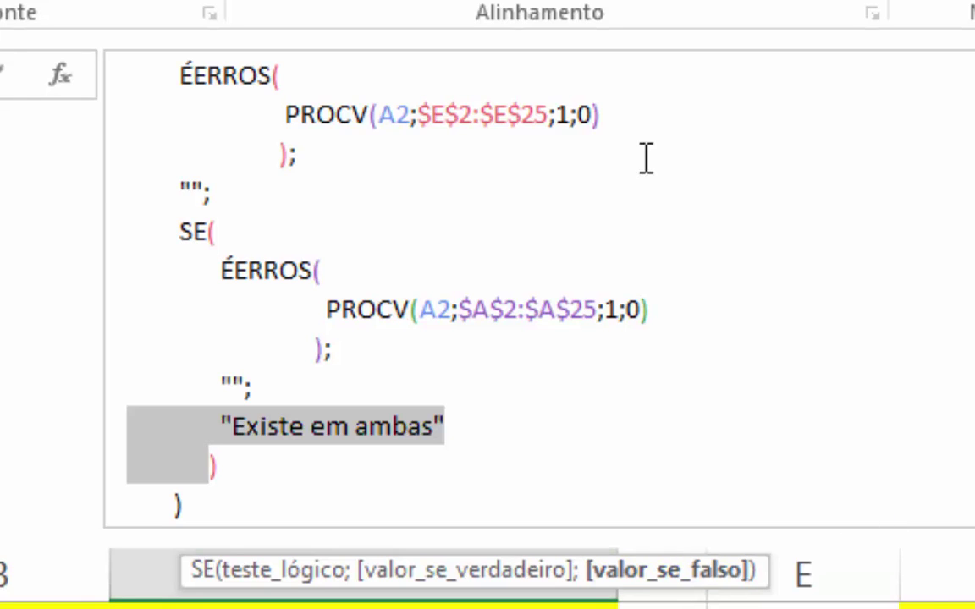
scroll(605, 314, "up", 1)
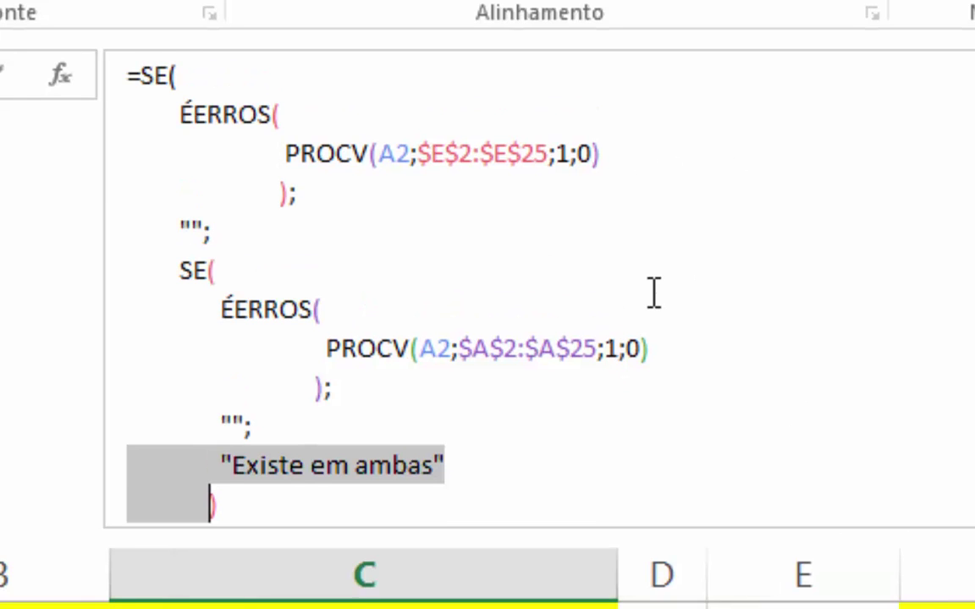
- Commit the indented formula in C2 and show all its lines using Ctrl+Shift+U
key("Return")
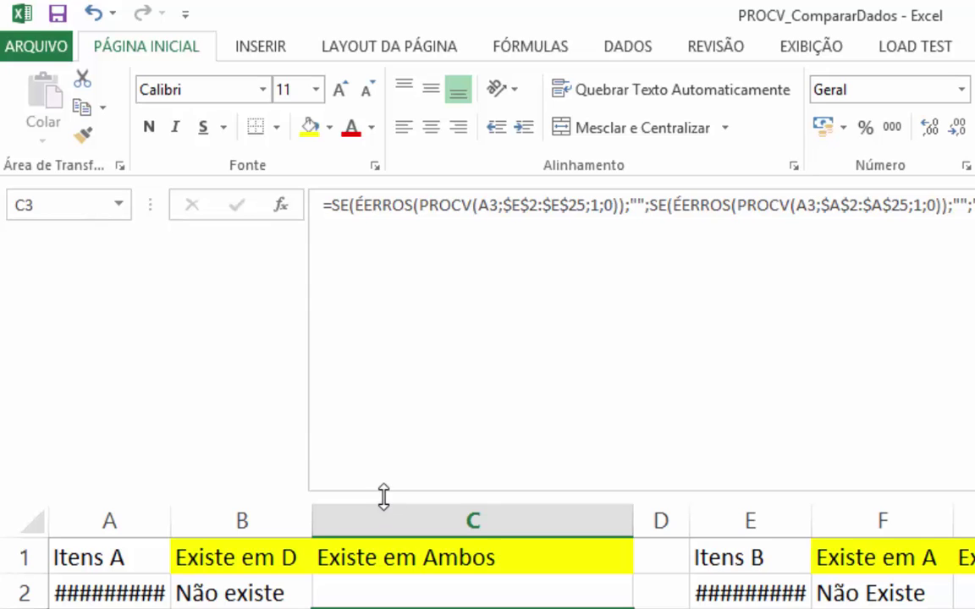
double_click(383, 497)
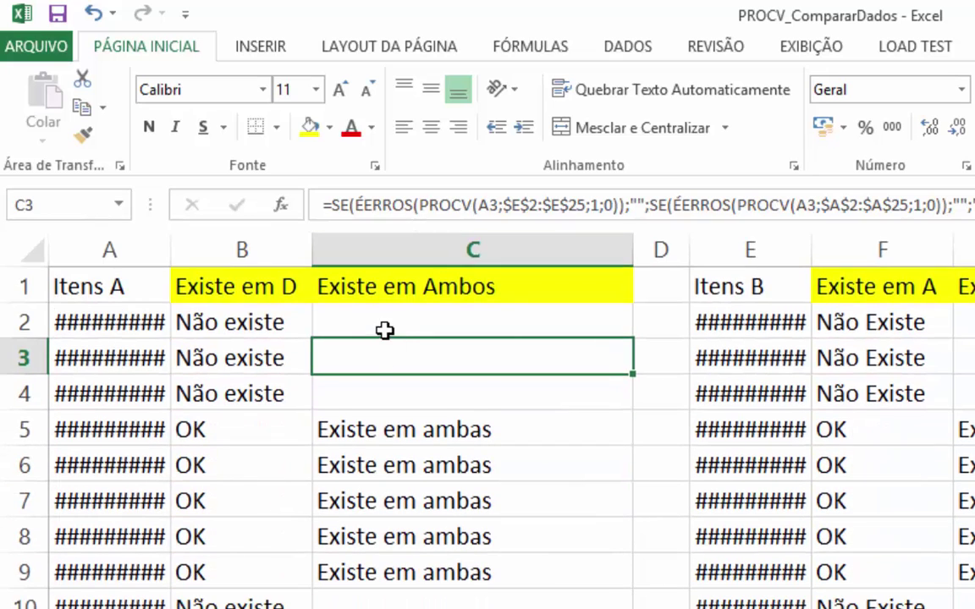
left_click(384, 329)
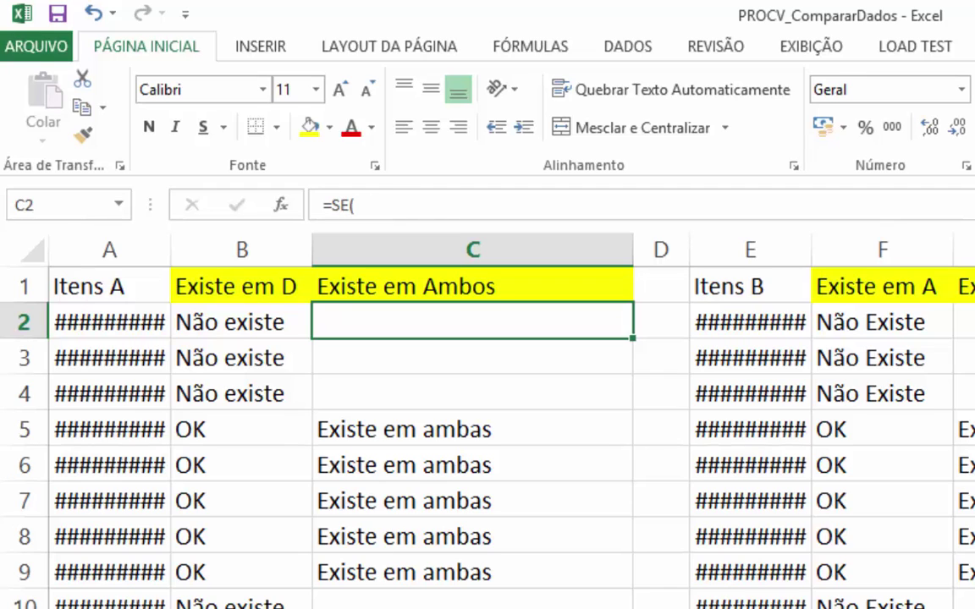
key("ctrl+shift+u")
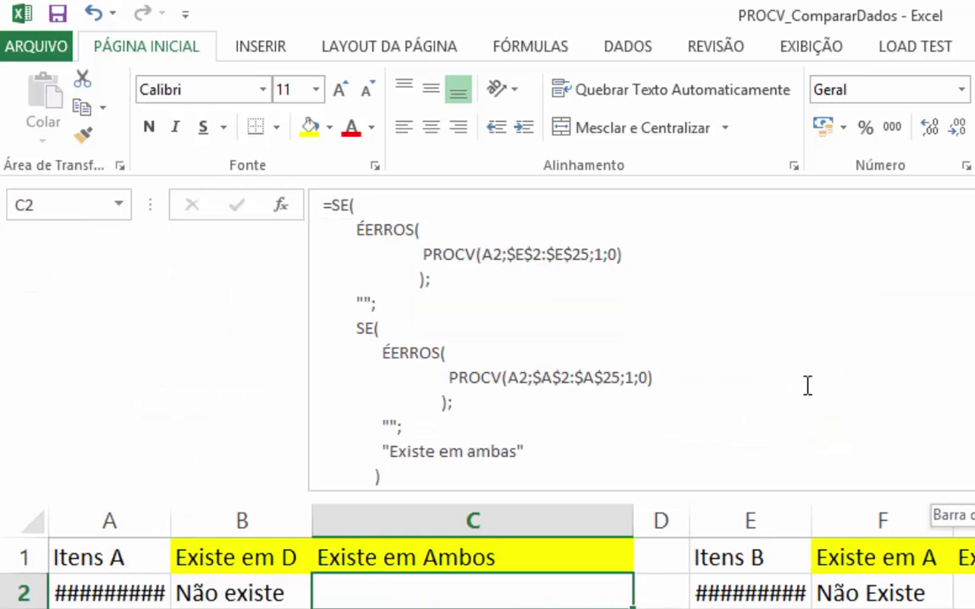
scroll(804, 385, "down", 4)
scroll(804, 386, "up", 4)
left_click(664, 347)
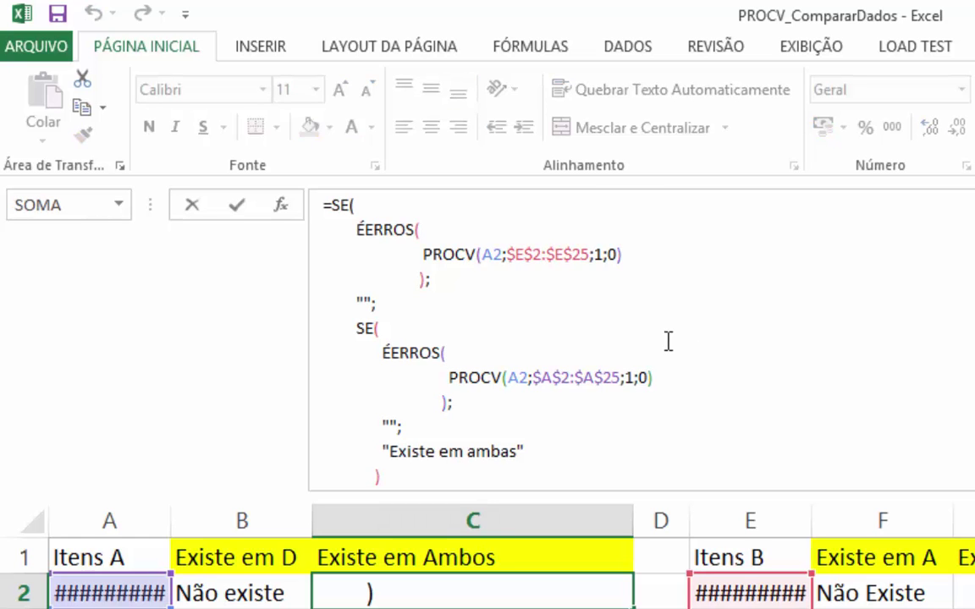
key("Return")
- Fill C2's formula down column C, check the results in C3–C5, and shrink the formula bar
left_click(577, 599)
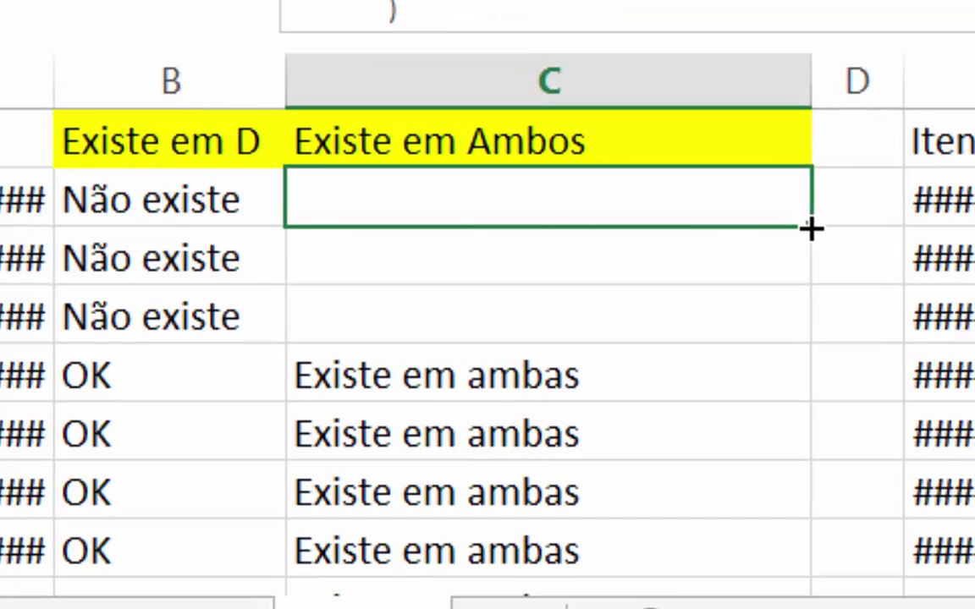
double_click(811, 228)
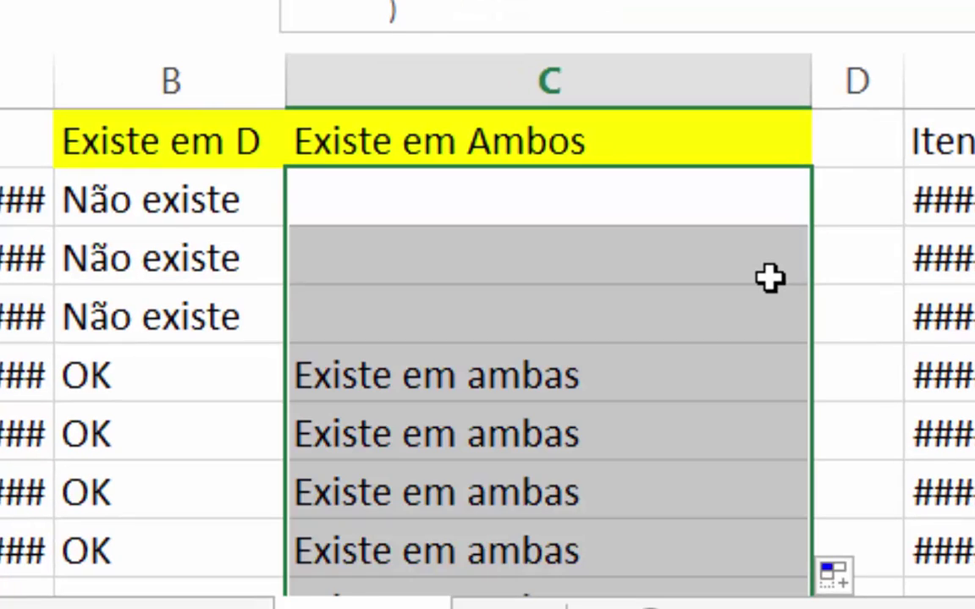
left_click(728, 280)
key("Down")
key("Down")
key("F2")
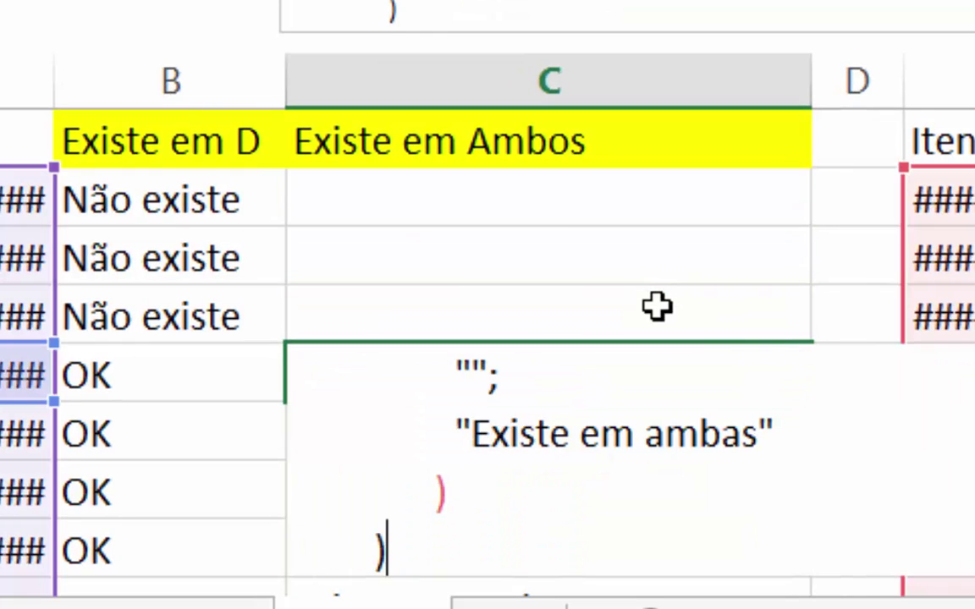
key("Escape")
key("Down")
key("Down")
key("Down")
key("Down")
key("Down")
key("Down")
key("Down")
key("Down")
key("Down")
key("Down")
key("Down")
key("Down")
key("Down")
key("Down")
key("Down")
key("Down")
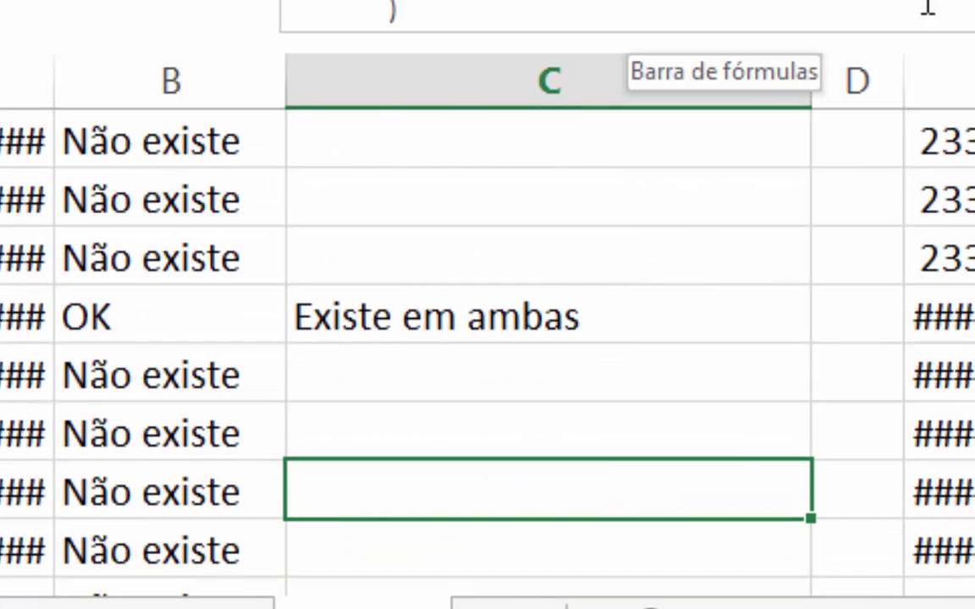
left_click_drag(930, 33, 930, 0)
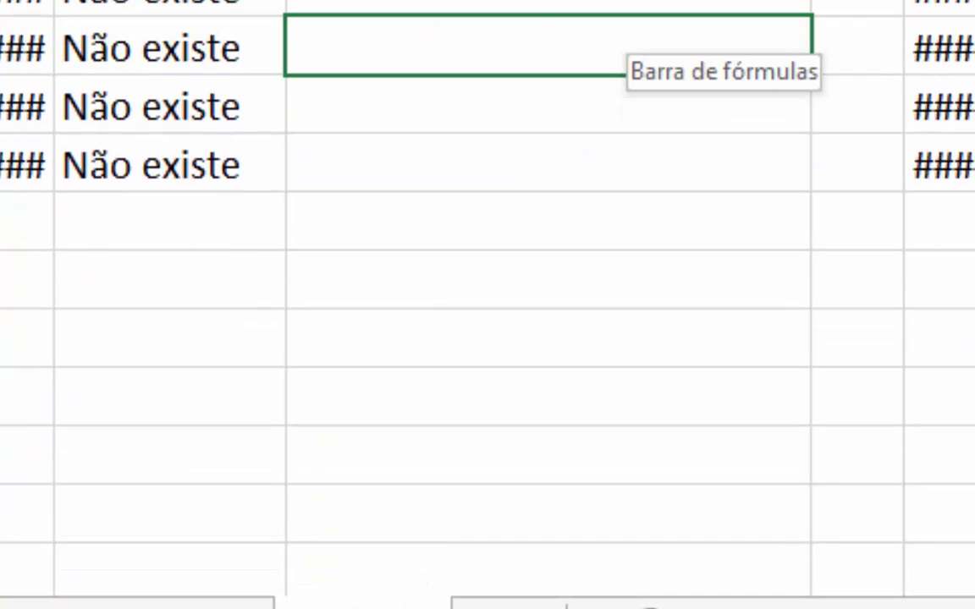